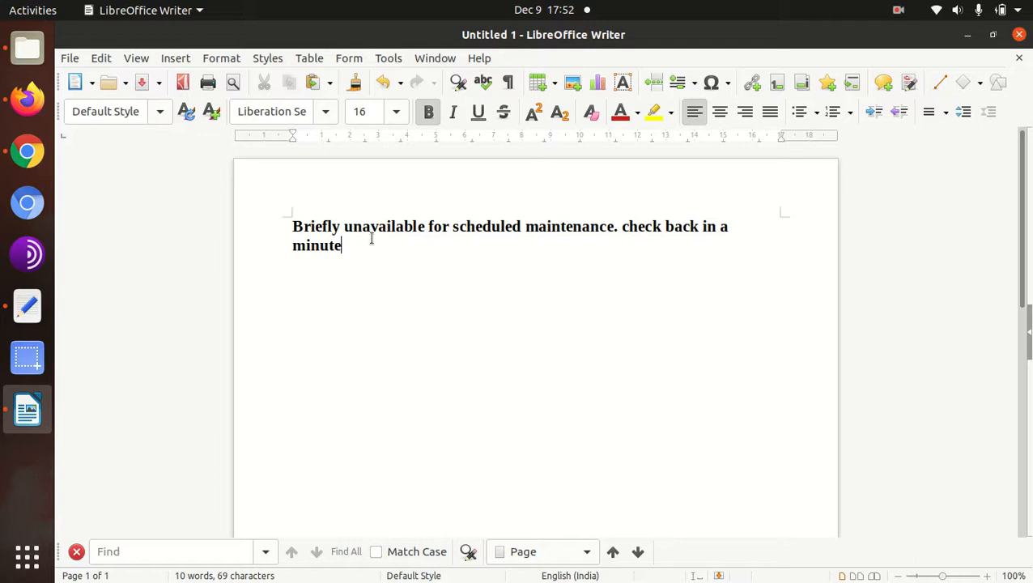
- Highlight the maintenance message in the document, then switch to Chrome and look over the WordPress site's Plugins page
{"action": "left_click_drag", "start_coordinate": [348, 247], "coordinate": [304, 227]}
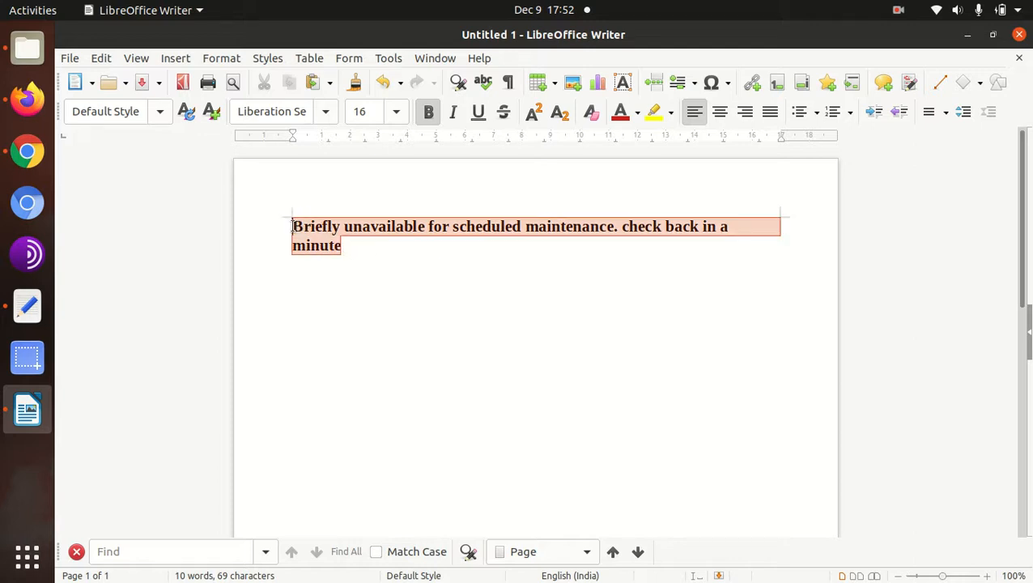
{"action": "left_click", "coordinate": [370, 264]}
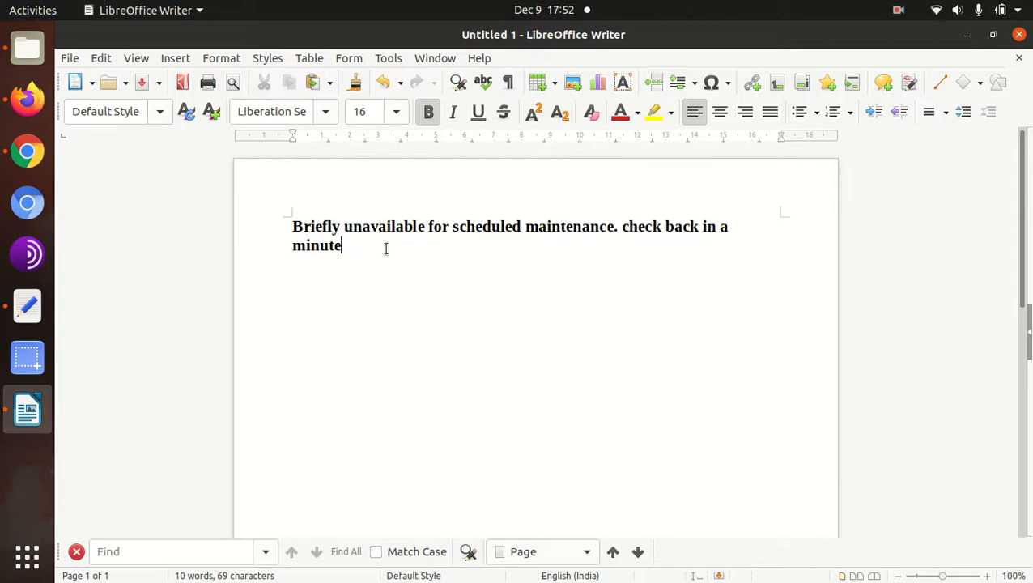
{"action": "left_click", "coordinate": [26, 99]}
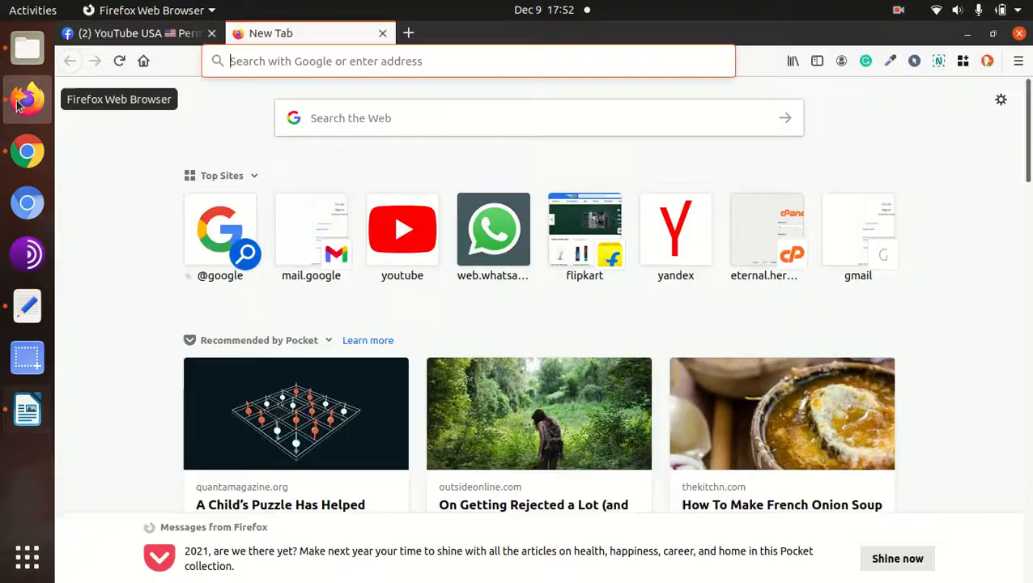
{"action": "left_click", "coordinate": [27, 162]}
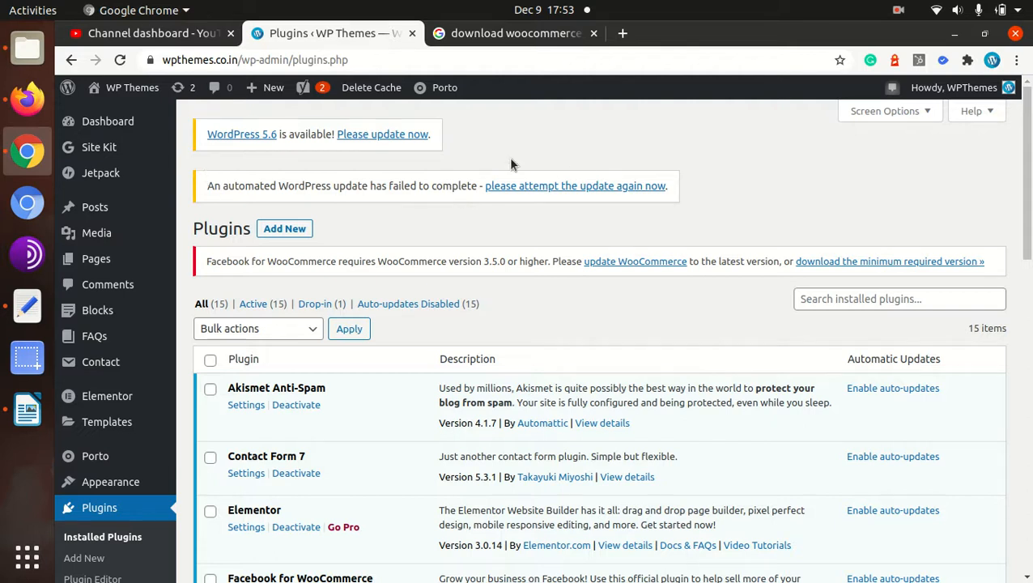
{"action": "scroll", "coordinate": [454, 169], "scroll_direction": "down", "scroll_amount": 5}
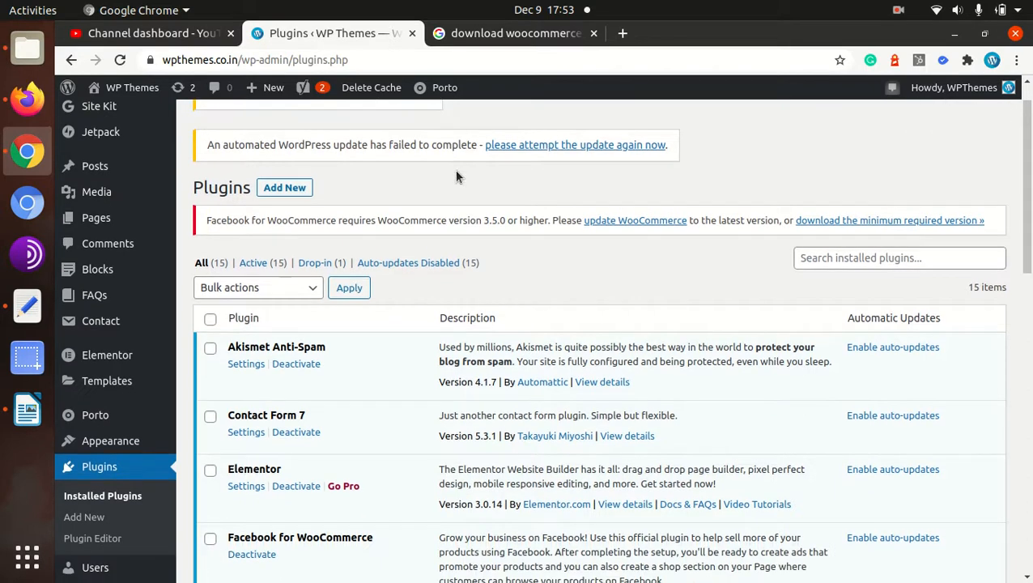
{"action": "scroll", "coordinate": [454, 170], "scroll_direction": "up", "scroll_amount": 5}
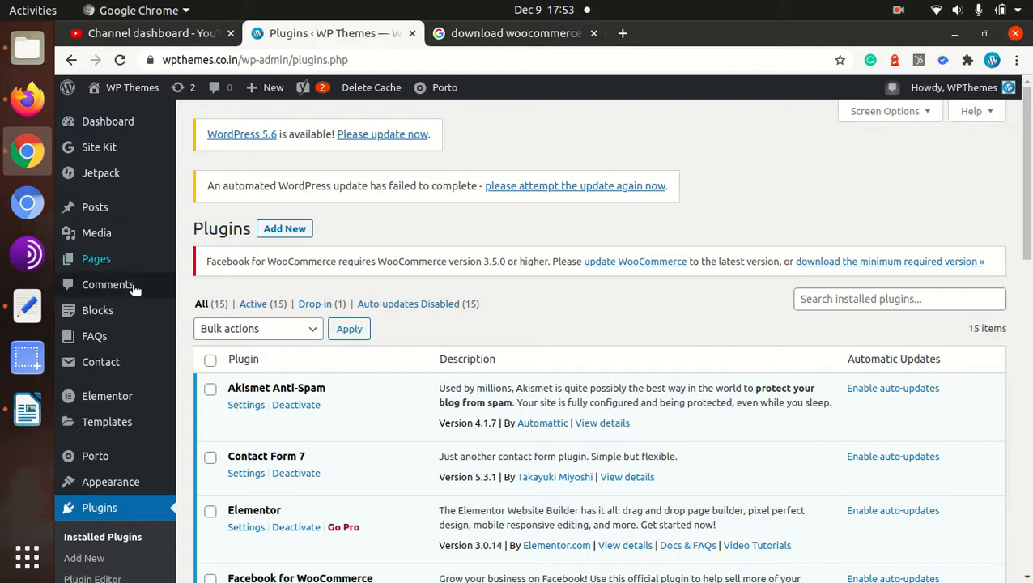
- Review the full maintenance message in Writer alongside the site's list of installed plugins in Chrome
{"action": "left_click", "coordinate": [27, 409]}
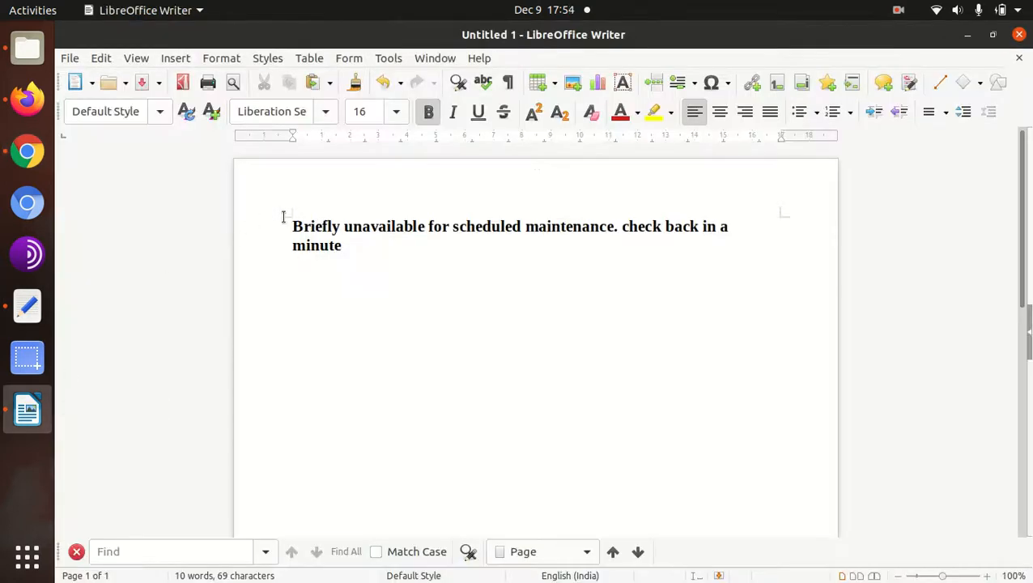
{"action": "left_click", "coordinate": [28, 104]}
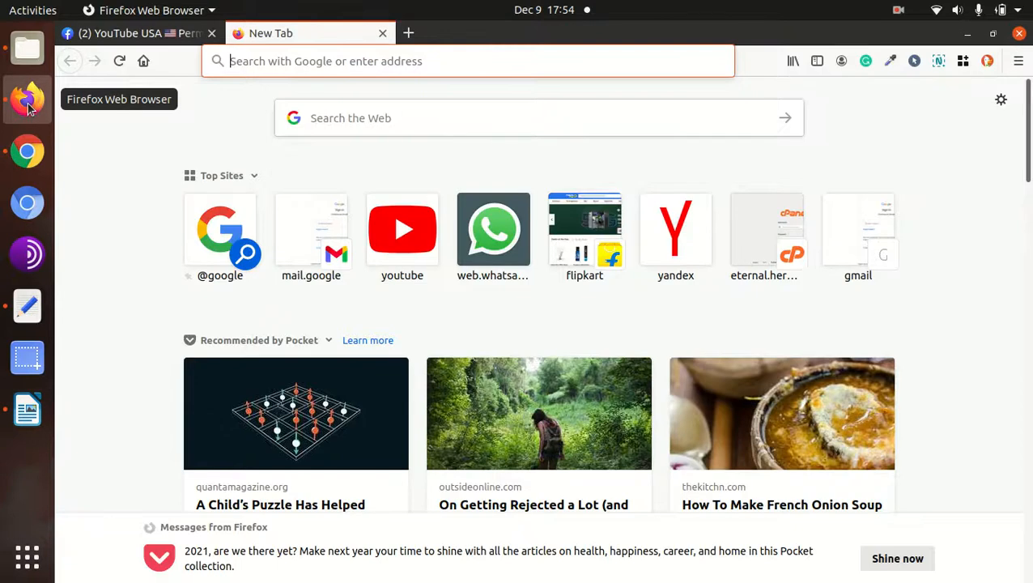
{"action": "left_click", "coordinate": [25, 157]}
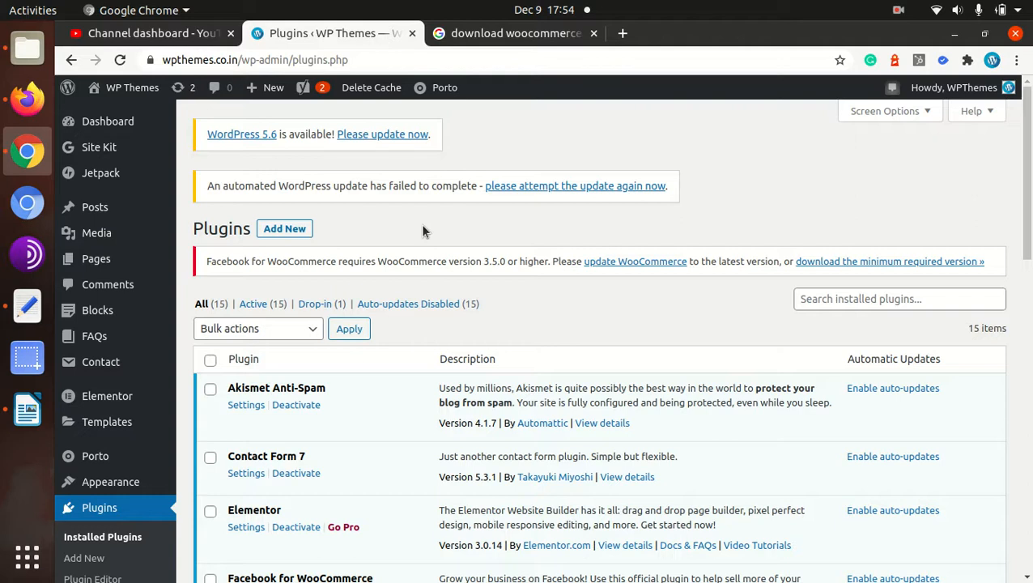
{"action": "left_click", "coordinate": [27, 409]}
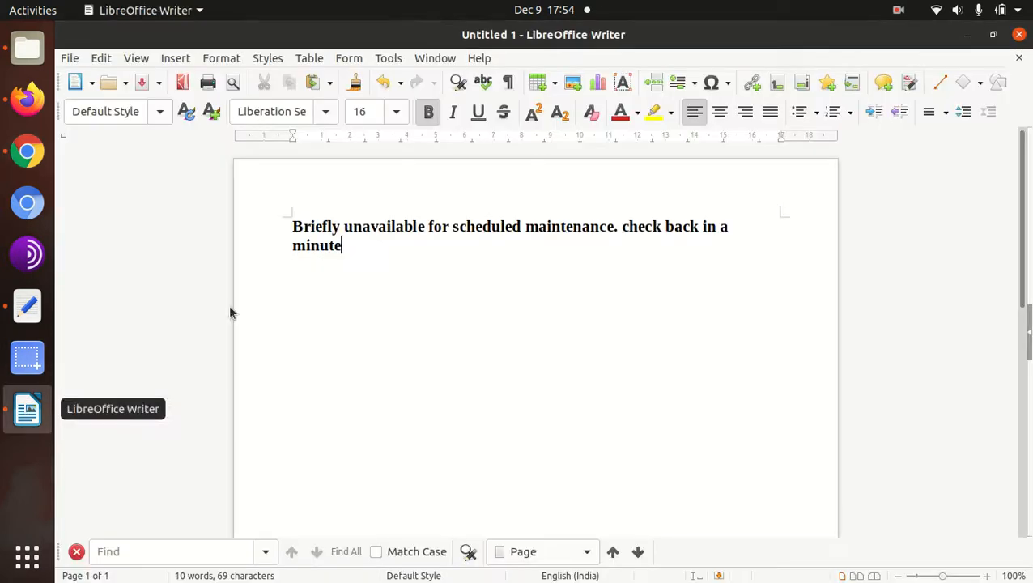
{"action": "left_click_drag", "start_coordinate": [293, 226], "coordinate": [341, 245]}
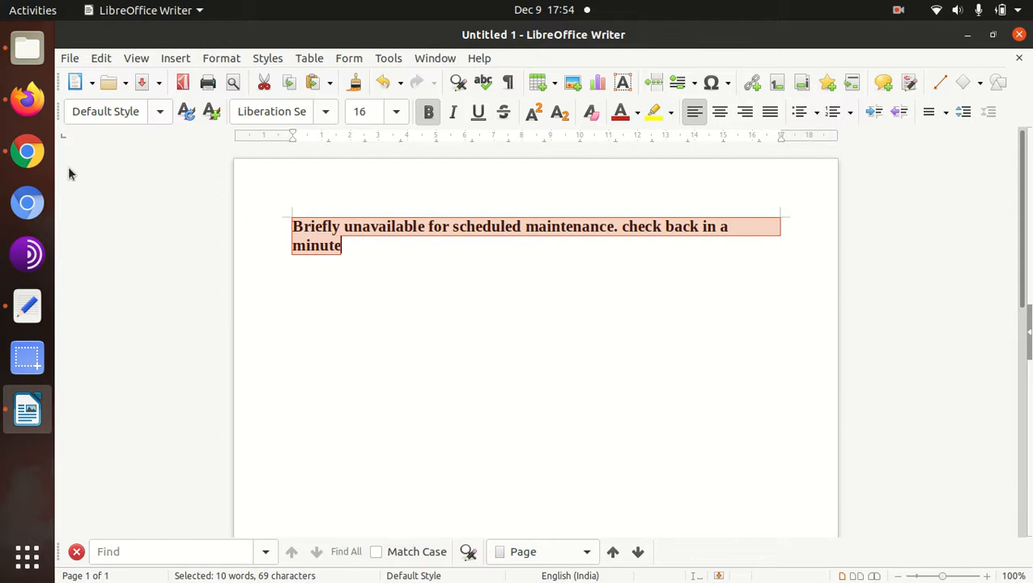
{"action": "left_click", "coordinate": [27, 151]}
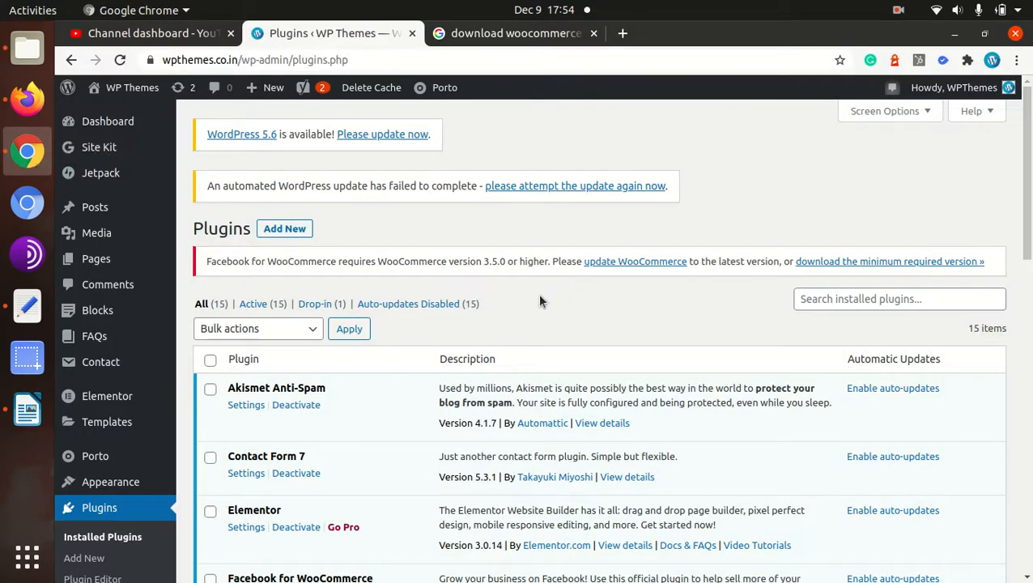
{"action": "scroll", "coordinate": [539, 298], "scroll_direction": "down", "scroll_amount": 5}
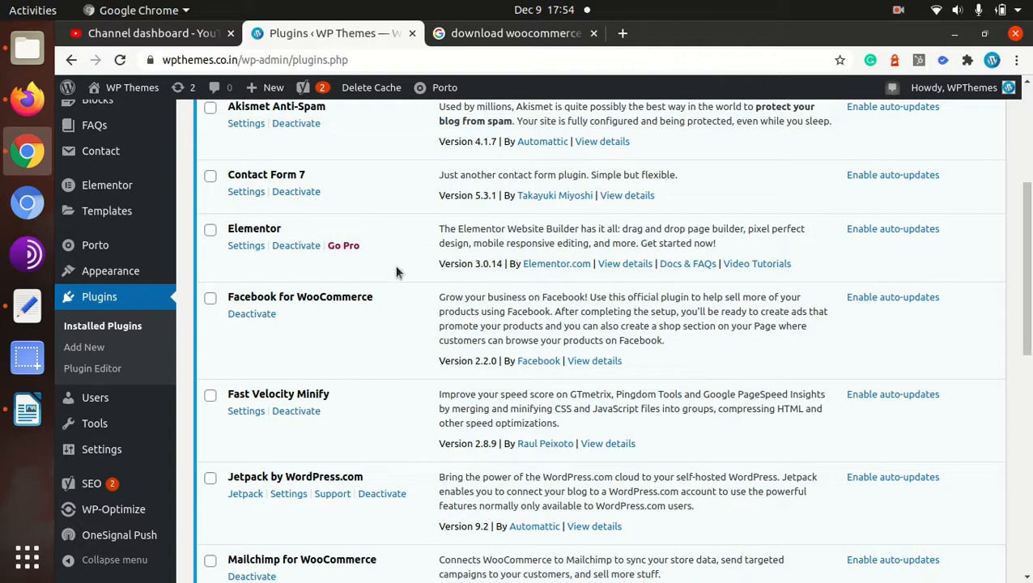
{"action": "left_click", "coordinate": [27, 409]}
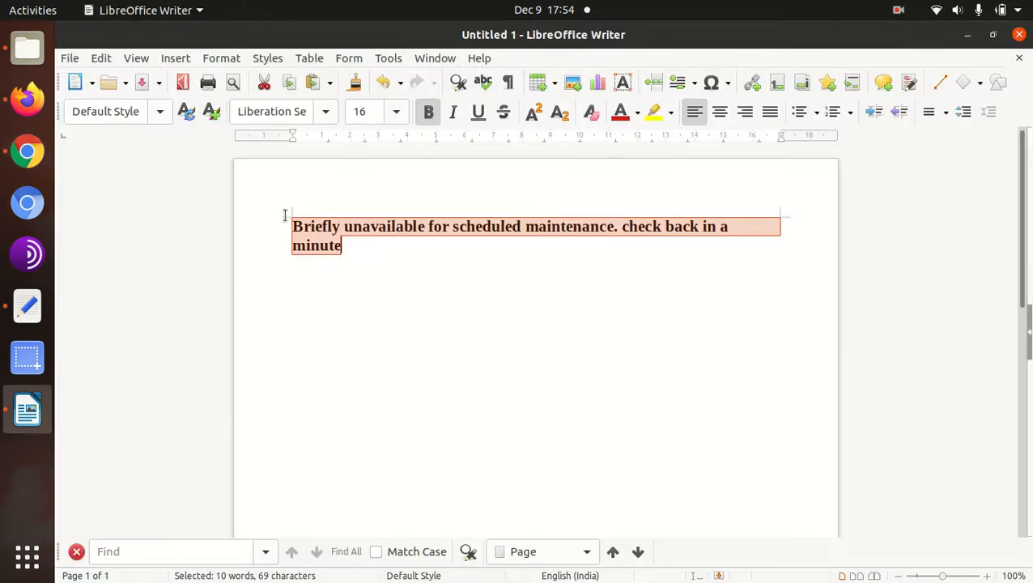
{"action": "left_click", "coordinate": [26, 158]}
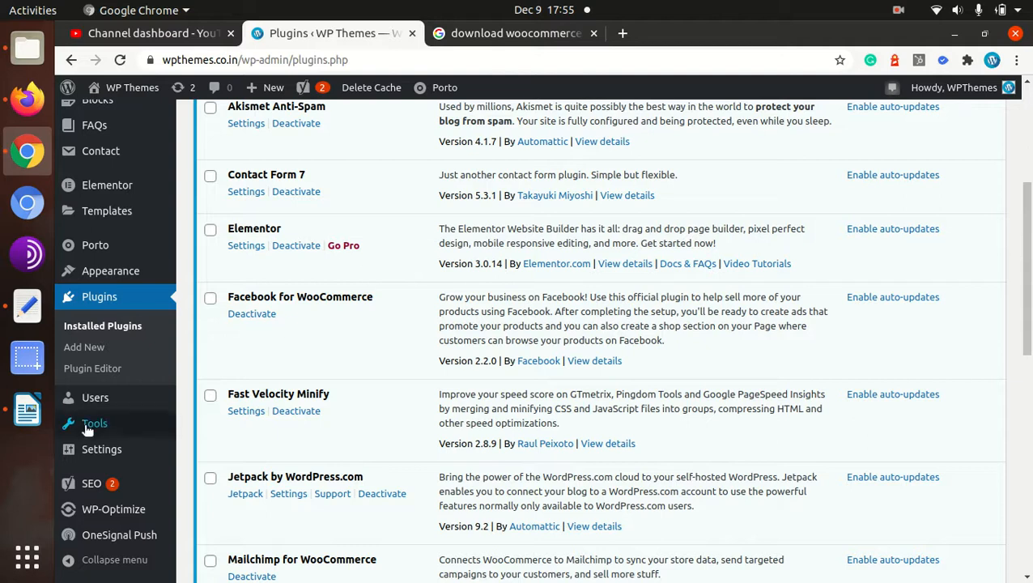
- In Writer, add a "Solution:" section with two points: don't delete the .maintenance file, and keep refreshing the main URL, yourwebsite.com
{"action": "left_click", "coordinate": [27, 410]}
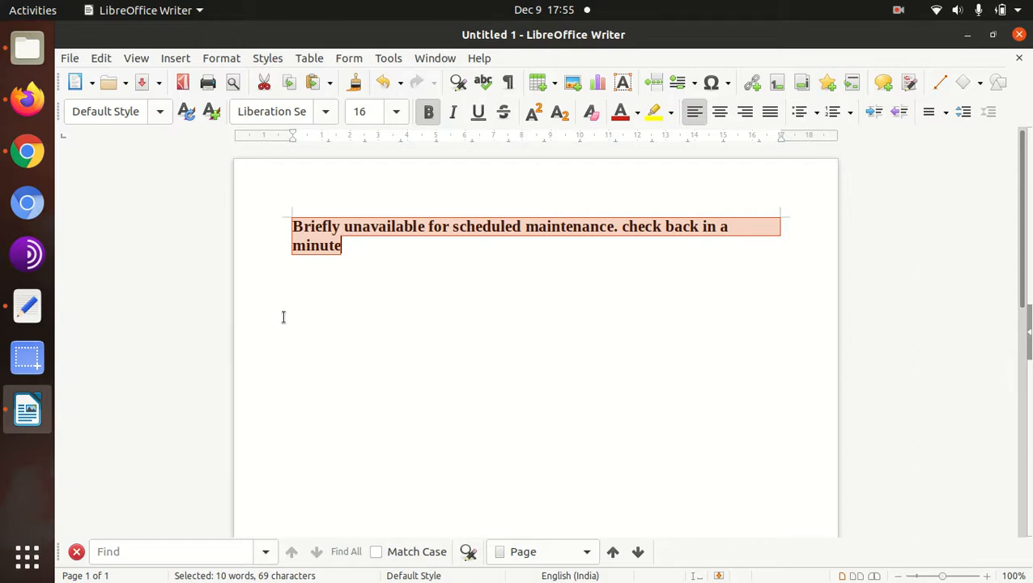
{"action": "left_click", "coordinate": [389, 256]}
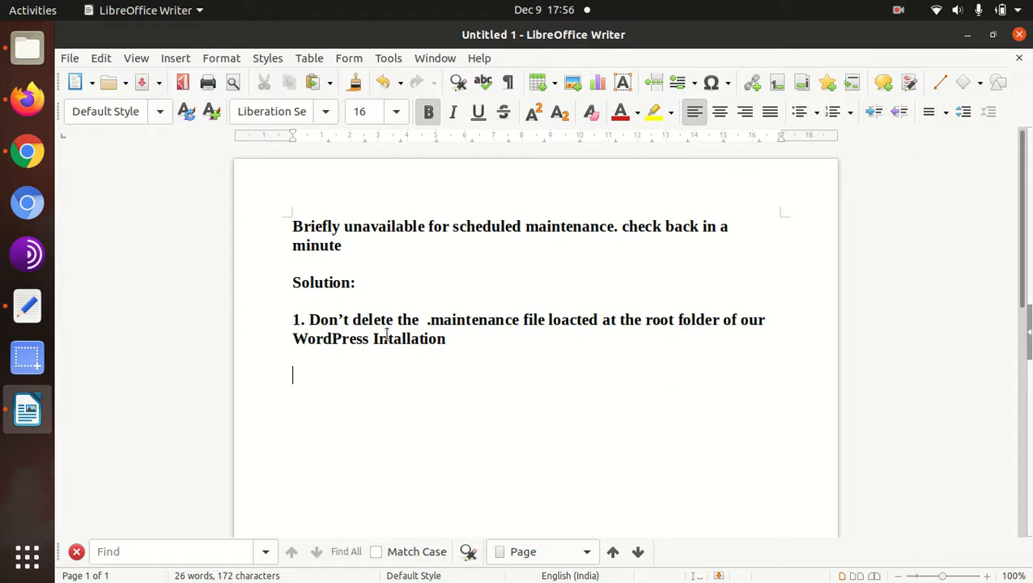
{"action": "type", "text": "2. Just keep refeshing your main URL i.e. yourwebsite.com"}
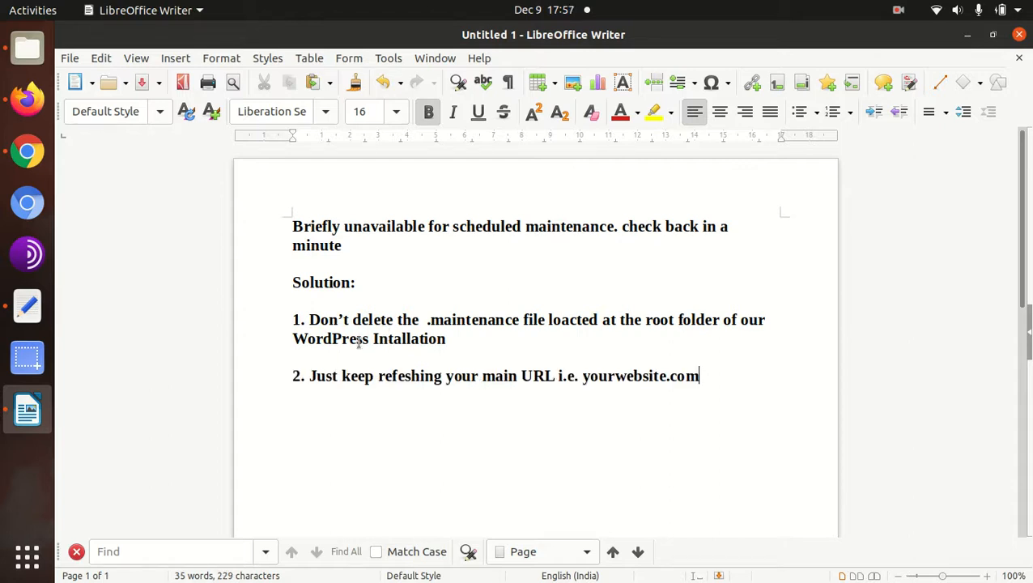
- Extend point 2 with "in every two or three mins" and change "refeshing" to "refereshing"
{"action": "left_click_drag", "start_coordinate": [325, 378], "coordinate": [700, 378]}
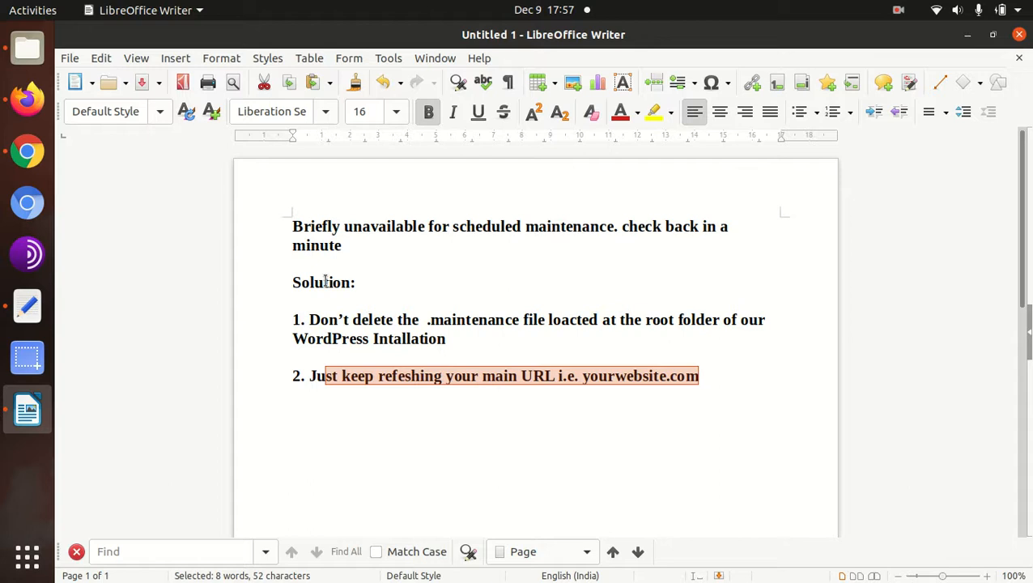
{"action": "left_click", "coordinate": [719, 378]}
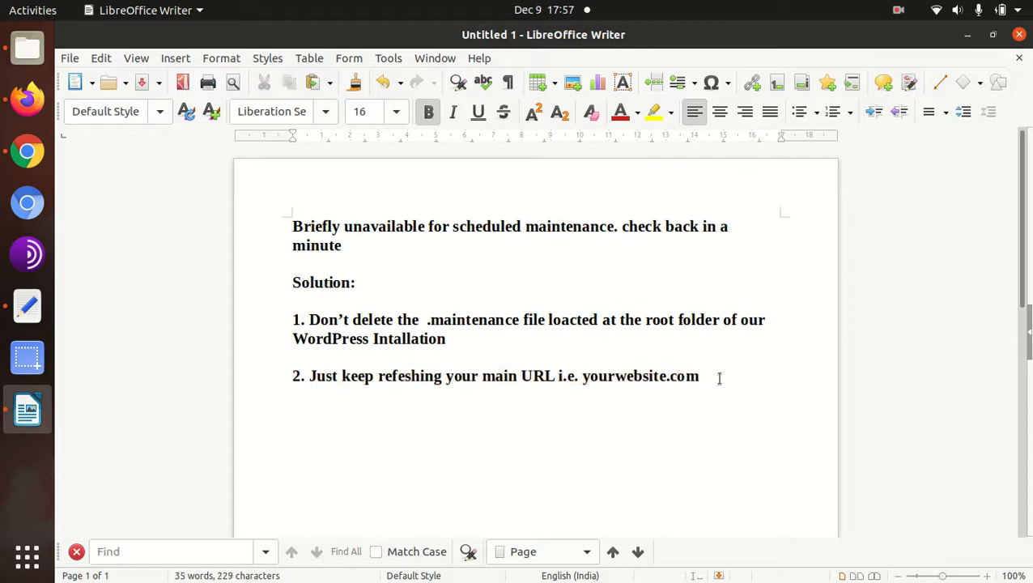
{"action": "type", "text": "in every two or three mins"}
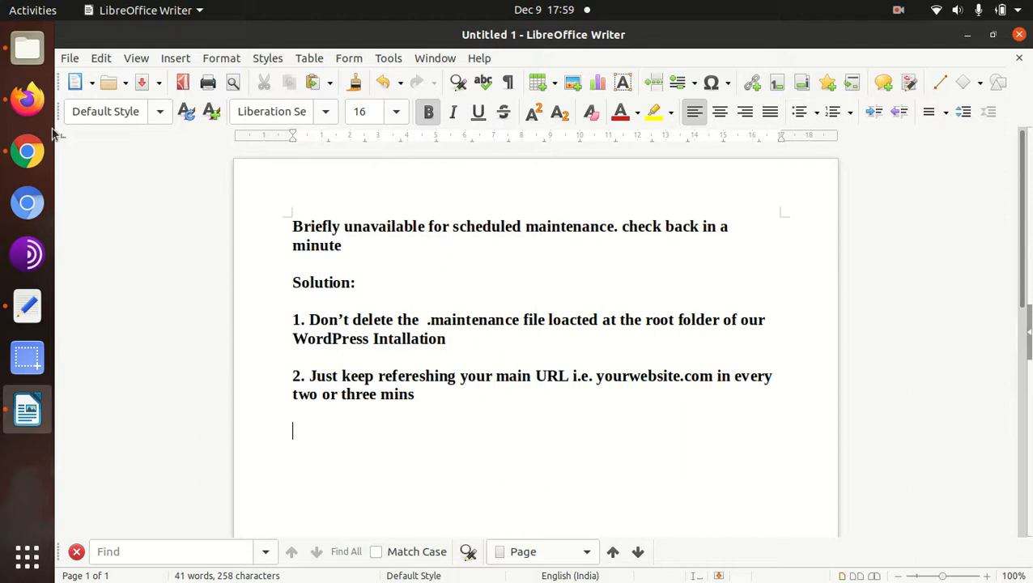
- Switch to Chrome and highlight the domain wpthemes.co.in in the Plugins page address
{"action": "left_click", "coordinate": [28, 154]}
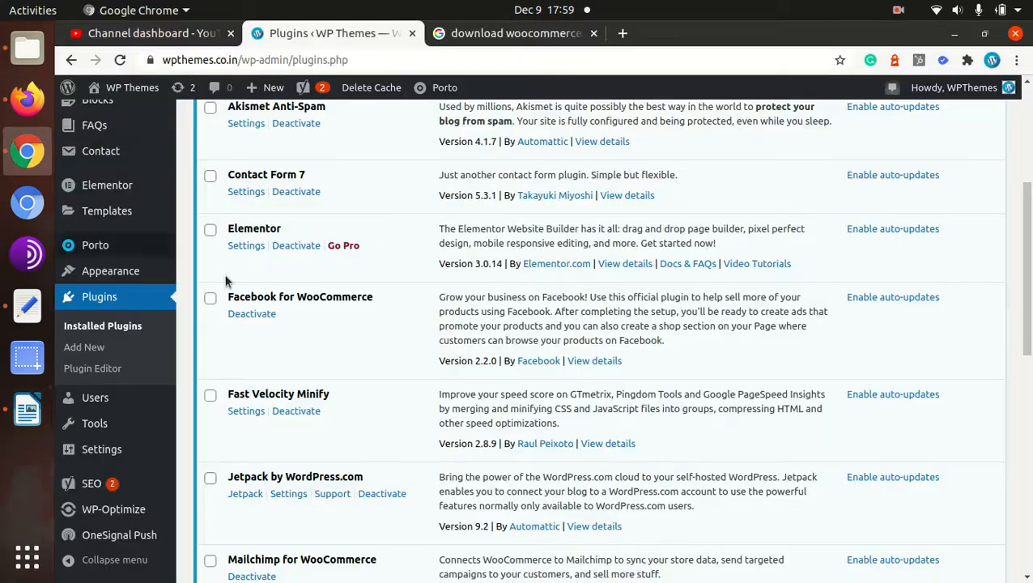
{"action": "scroll", "coordinate": [301, 303], "scroll_direction": "up", "scroll_amount": 5}
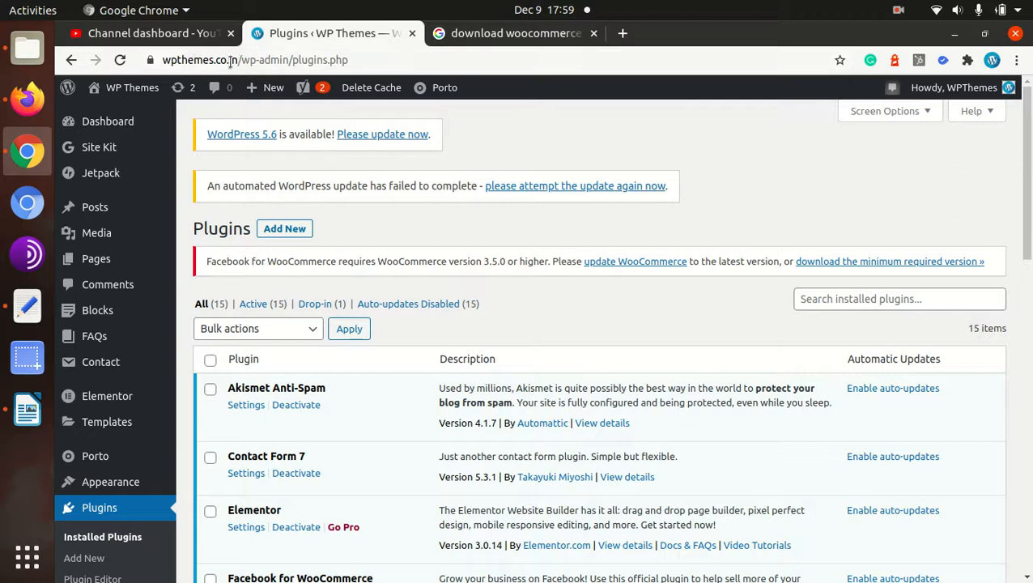
{"action": "left_click_drag", "start_coordinate": [237, 60], "coordinate": [162, 59]}
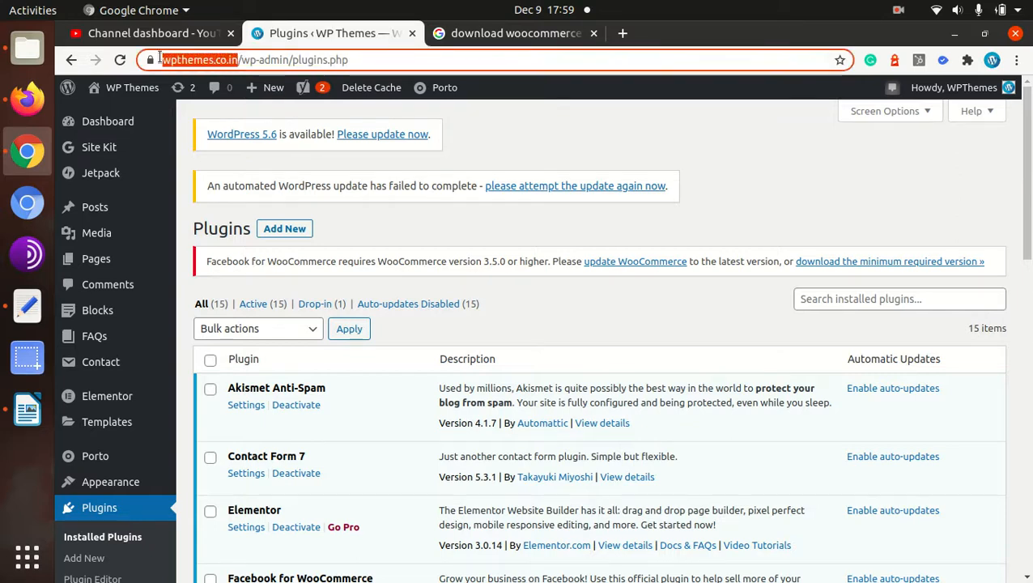
{"action": "left_click", "coordinate": [567, 144]}
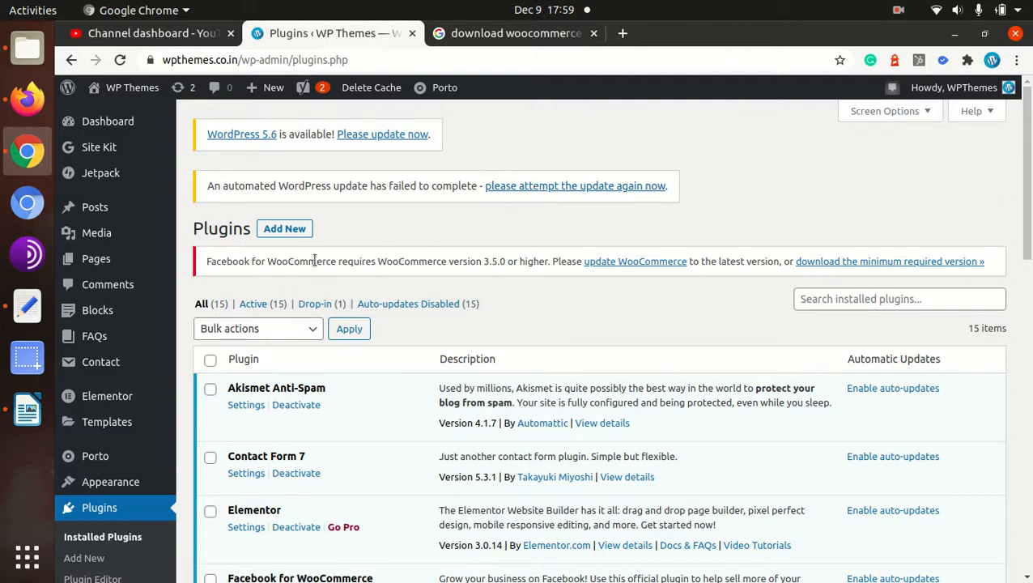
- Highlight the failed automated WordPress update notice and follow its link for attempting the update again
{"action": "scroll", "coordinate": [369, 251], "scroll_direction": "down", "scroll_amount": 3}
{"action": "scroll", "coordinate": [369, 248], "scroll_direction": "up", "scroll_amount": 3}
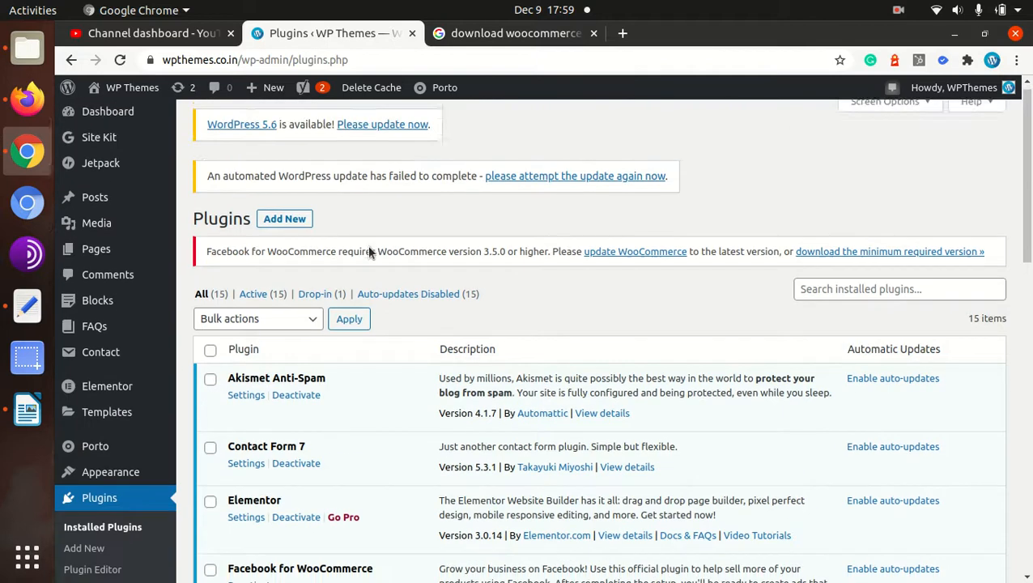
{"action": "left_click_drag", "start_coordinate": [207, 185], "coordinate": [469, 204]}
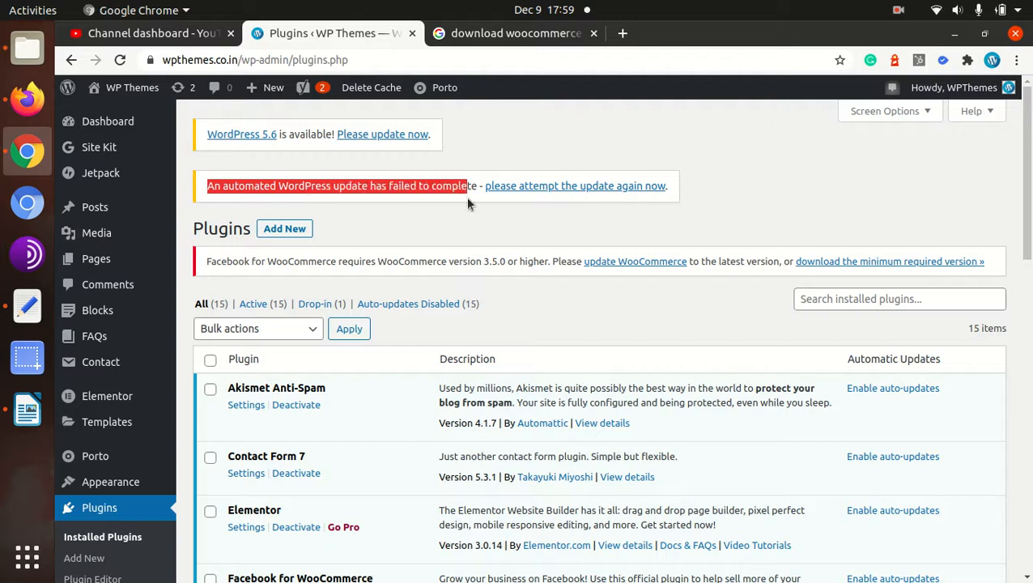
{"action": "left_click", "coordinate": [421, 209]}
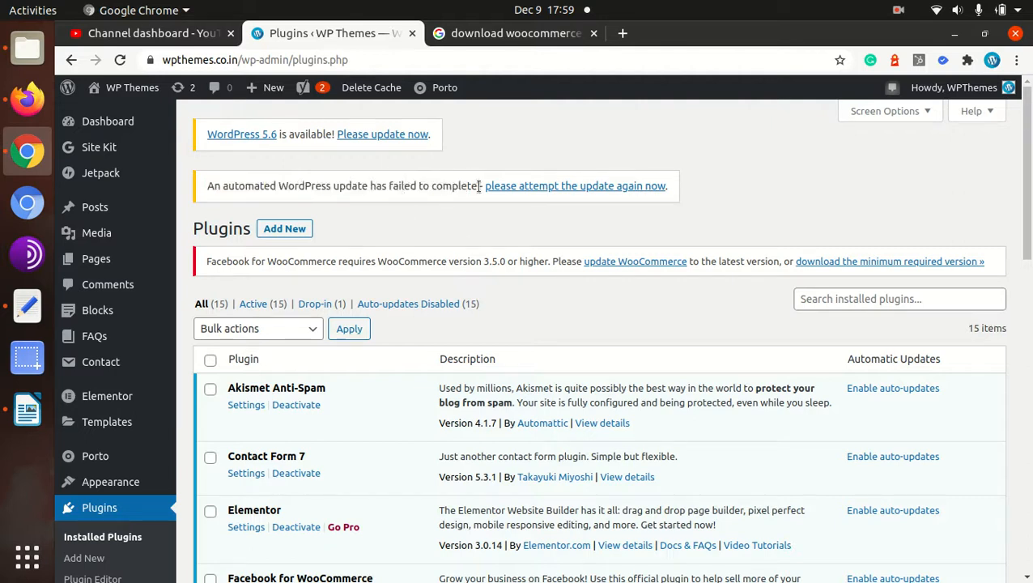
{"action": "left_click", "coordinate": [522, 189]}
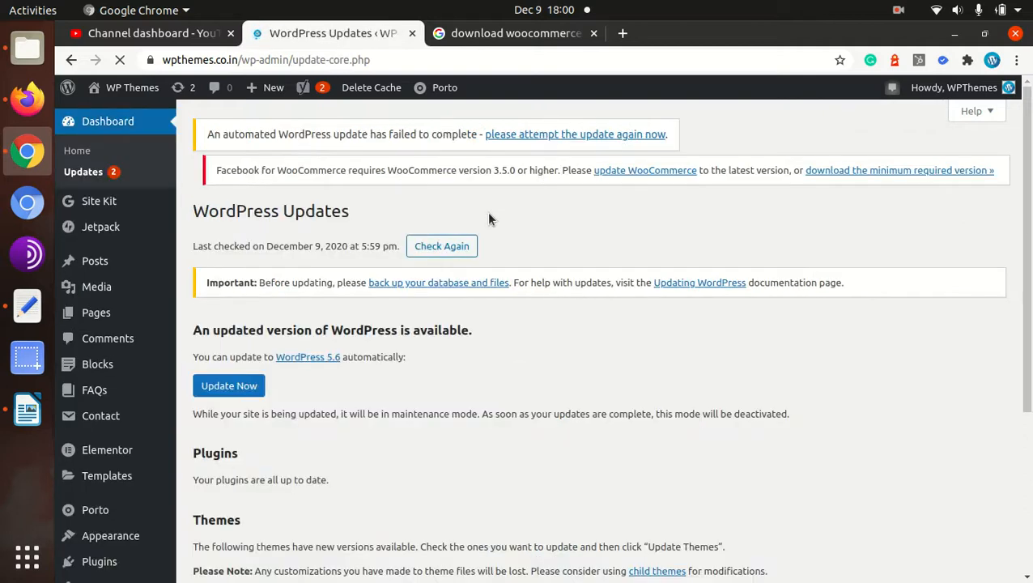
{"action": "scroll", "coordinate": [385, 298], "scroll_direction": "down", "scroll_amount": 3}
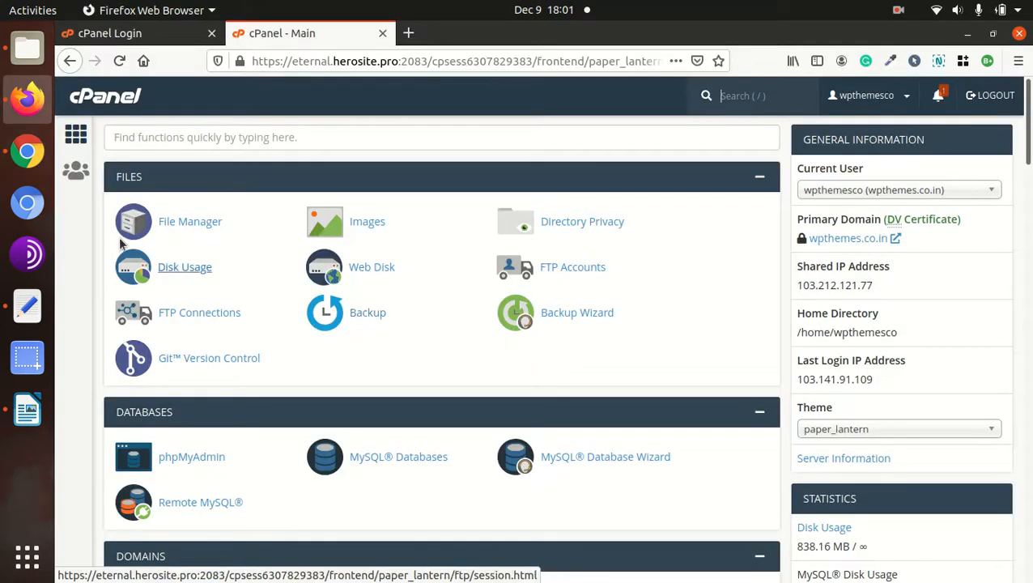
- Switch back to Chrome and review the WordPress, plugin and theme sections of the WordPress Updates page
{"action": "left_click", "coordinate": [25, 154]}
{"action": "scroll", "coordinate": [353, 306], "scroll_direction": "down", "scroll_amount": 5}
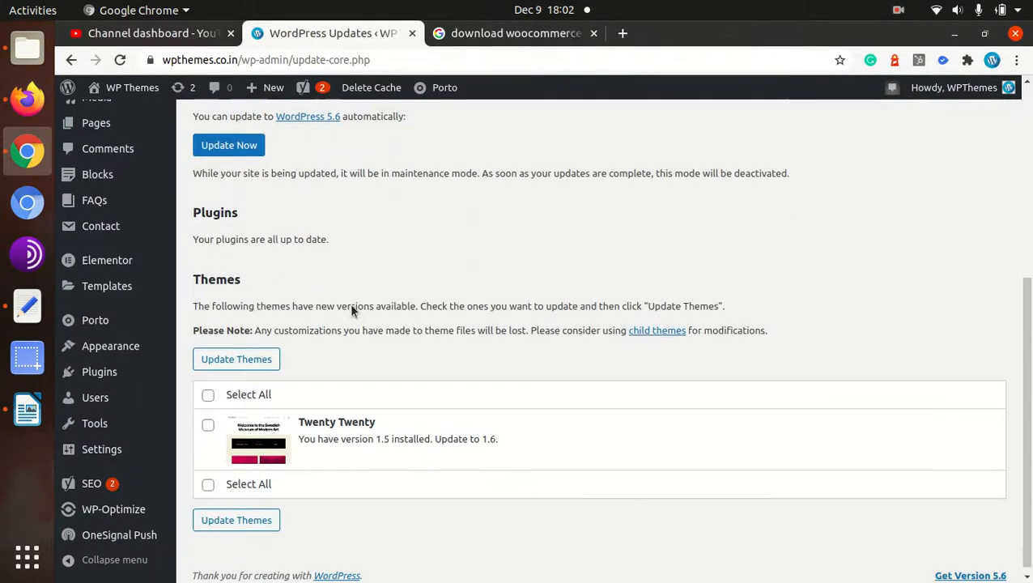
{"action": "scroll", "coordinate": [145, 365], "scroll_direction": "up", "scroll_amount": 5}
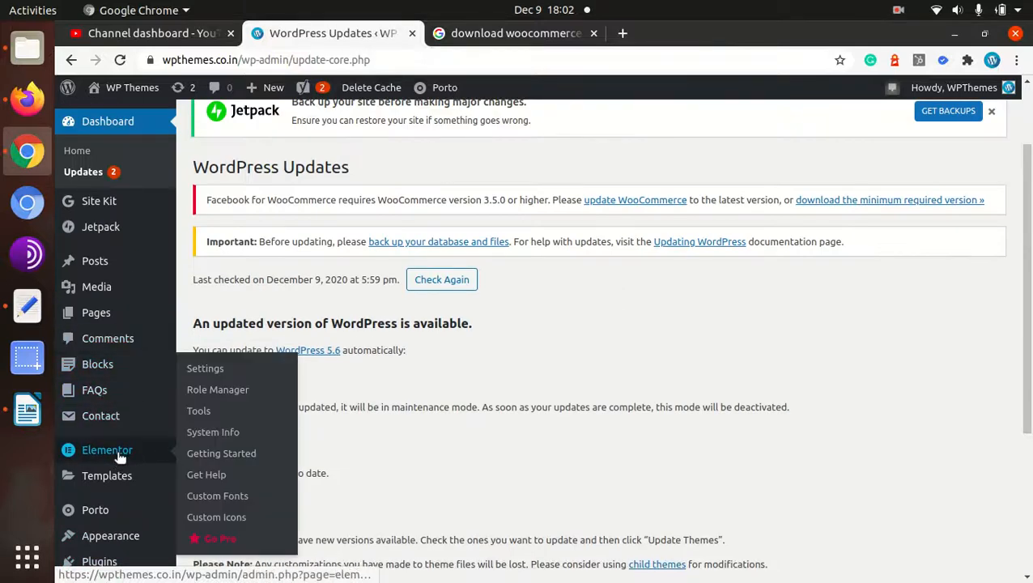
- Open the Installed Plugins page of the WordPress site
{"action": "scroll", "coordinate": [110, 527], "scroll_direction": "down", "scroll_amount": 4}
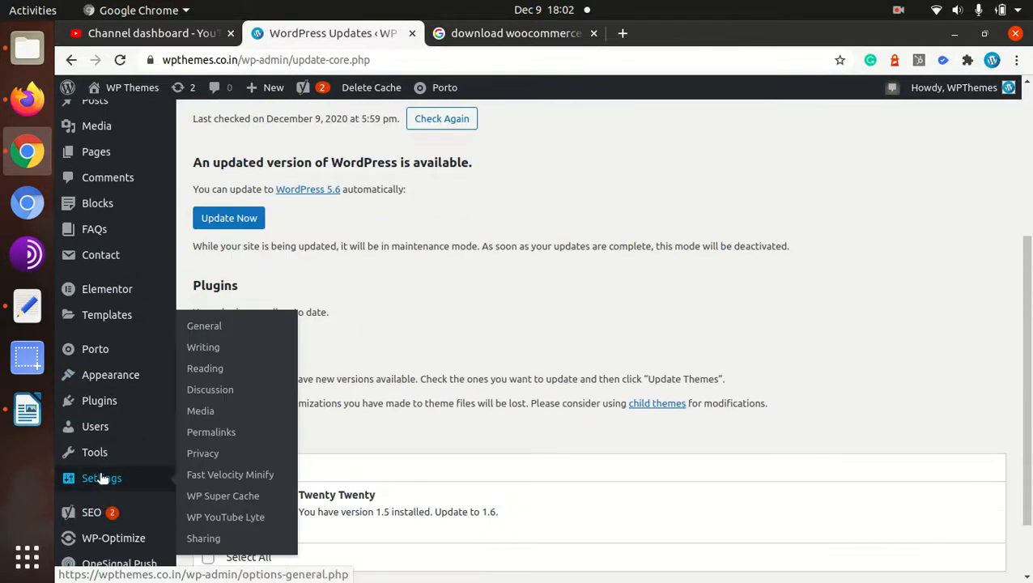
{"action": "mouse_move", "coordinate": [156, 401]}
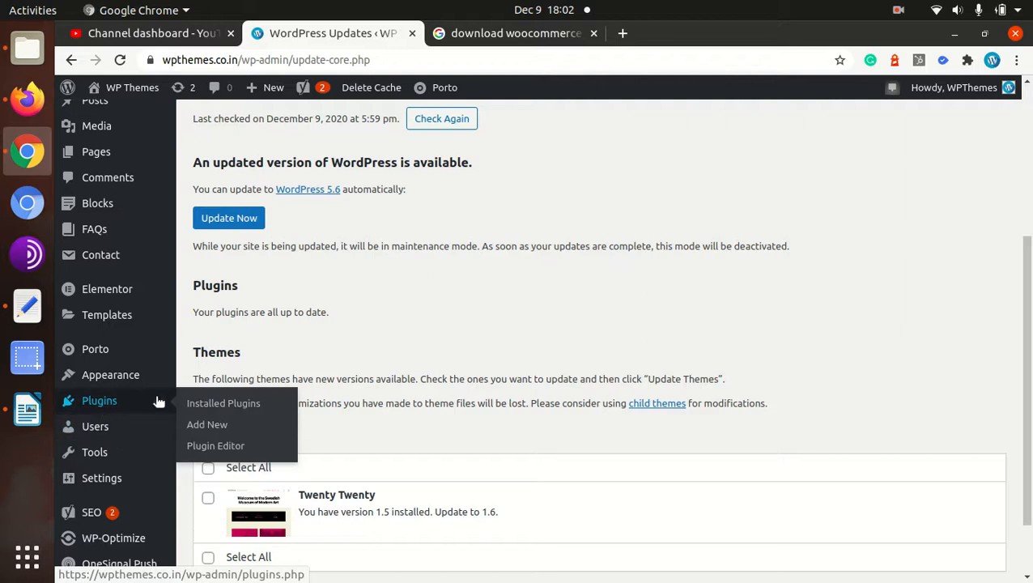
{"action": "left_click", "coordinate": [210, 413]}
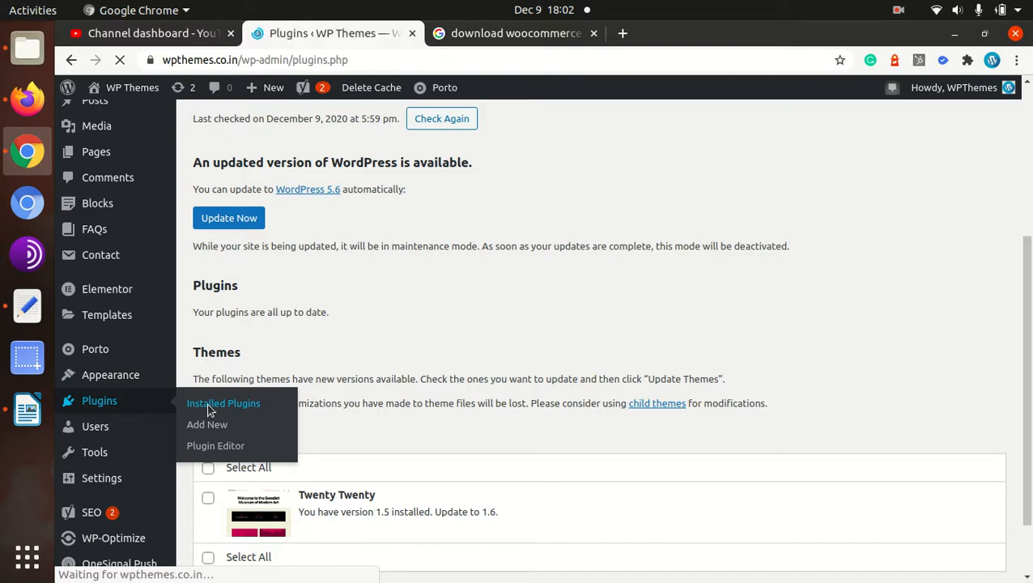
- Look through the complete list of installed plugins for the WooCommerce plugin
{"action": "scroll", "coordinate": [357, 349], "scroll_direction": "down", "scroll_amount": 2}
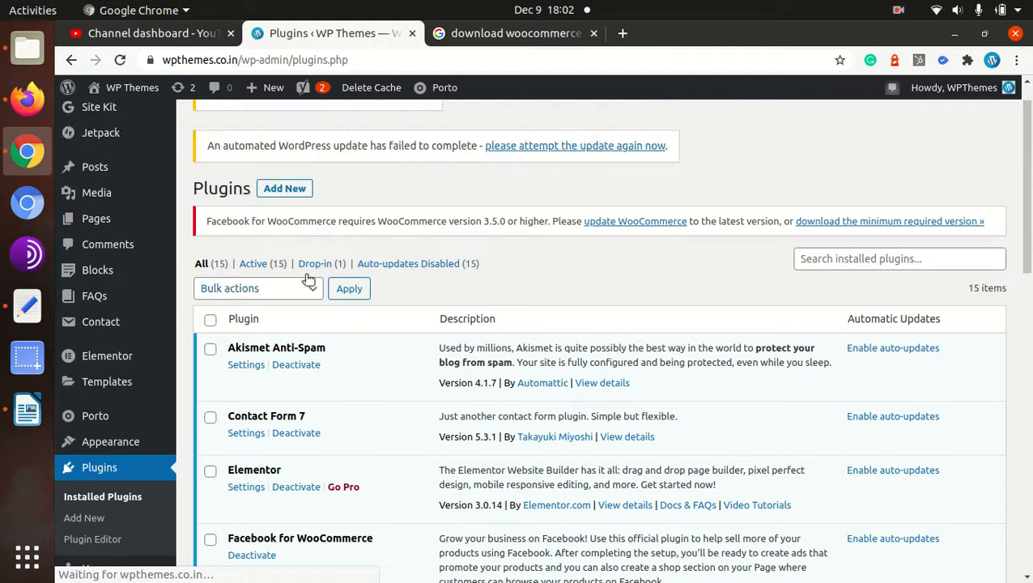
{"action": "scroll", "coordinate": [263, 253], "scroll_direction": "down", "scroll_amount": 4}
{"action": "scroll", "coordinate": [262, 253], "scroll_direction": "down", "scroll_amount": 10}
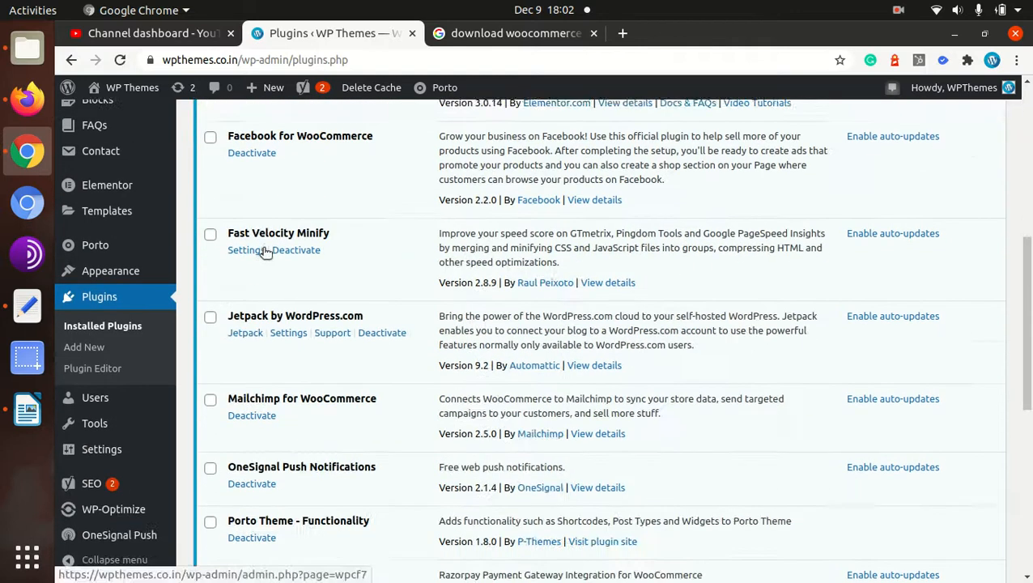
{"action": "scroll", "coordinate": [263, 253], "scroll_direction": "down", "scroll_amount": 2}
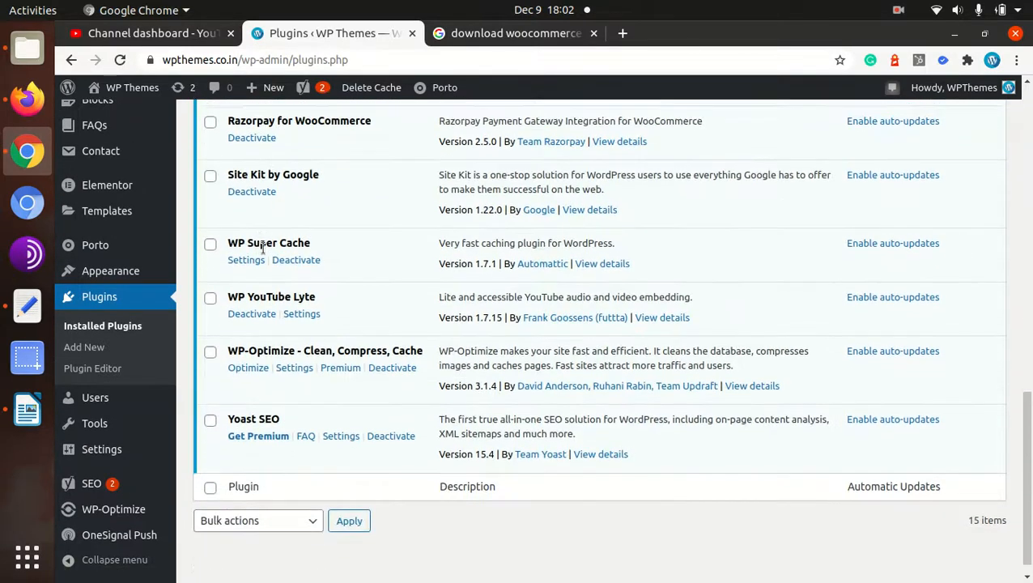
{"action": "scroll", "coordinate": [268, 280], "scroll_direction": "up", "scroll_amount": 3}
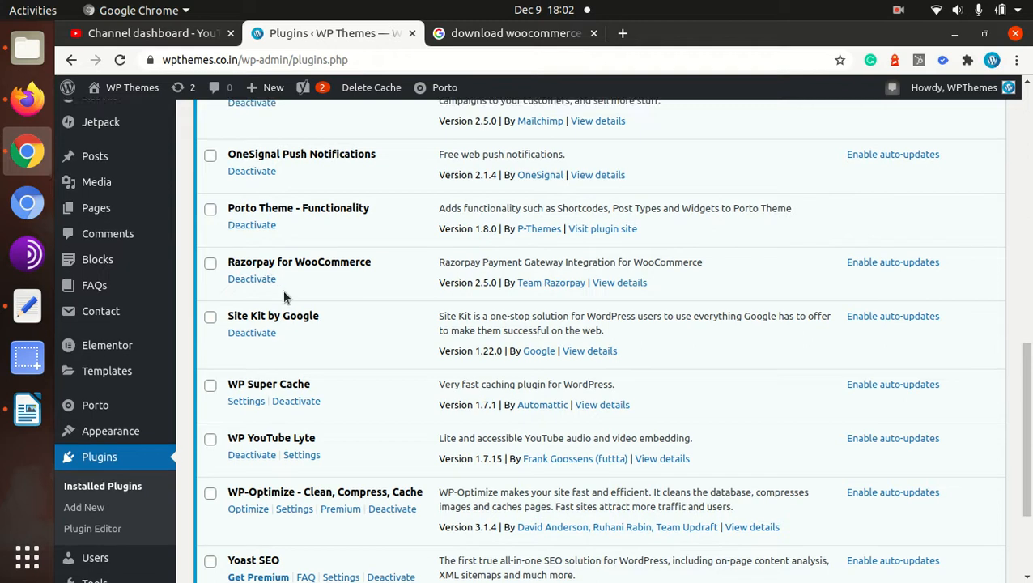
{"action": "scroll", "coordinate": [283, 290], "scroll_direction": "up", "scroll_amount": 10}
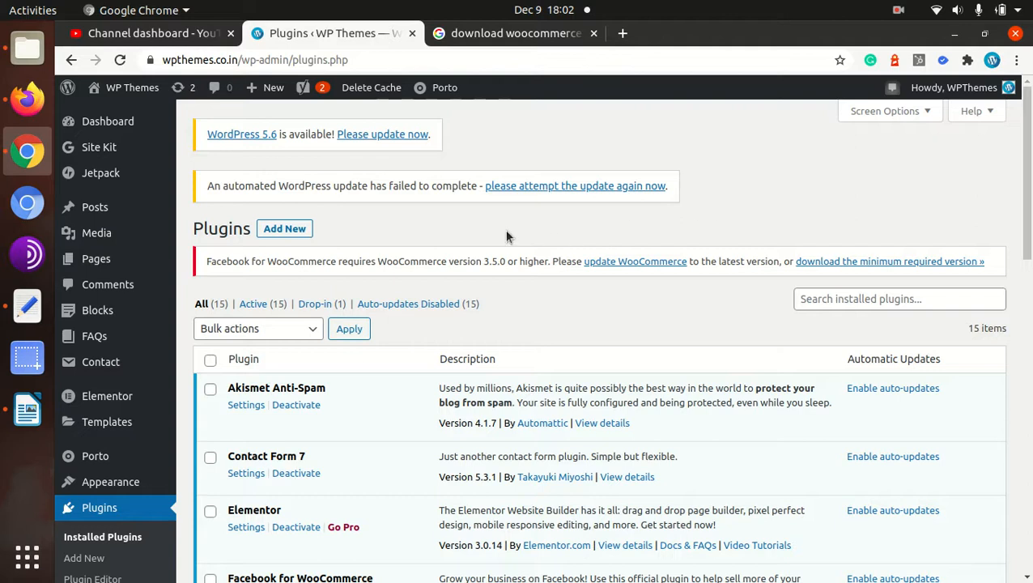
{"action": "scroll", "coordinate": [383, 292], "scroll_direction": "down", "scroll_amount": 5}
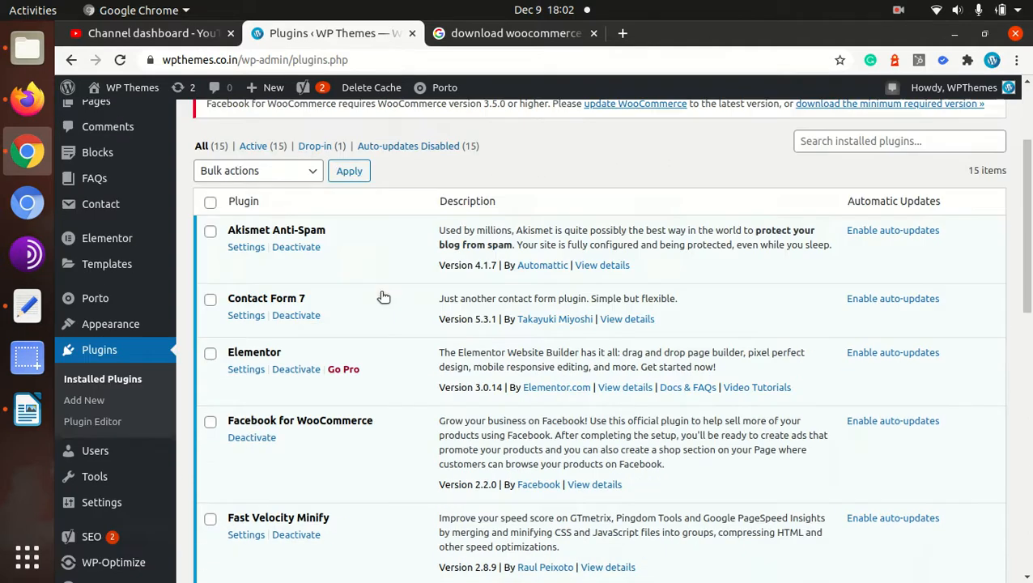
{"action": "scroll", "coordinate": [383, 299], "scroll_direction": "down", "scroll_amount": 5}
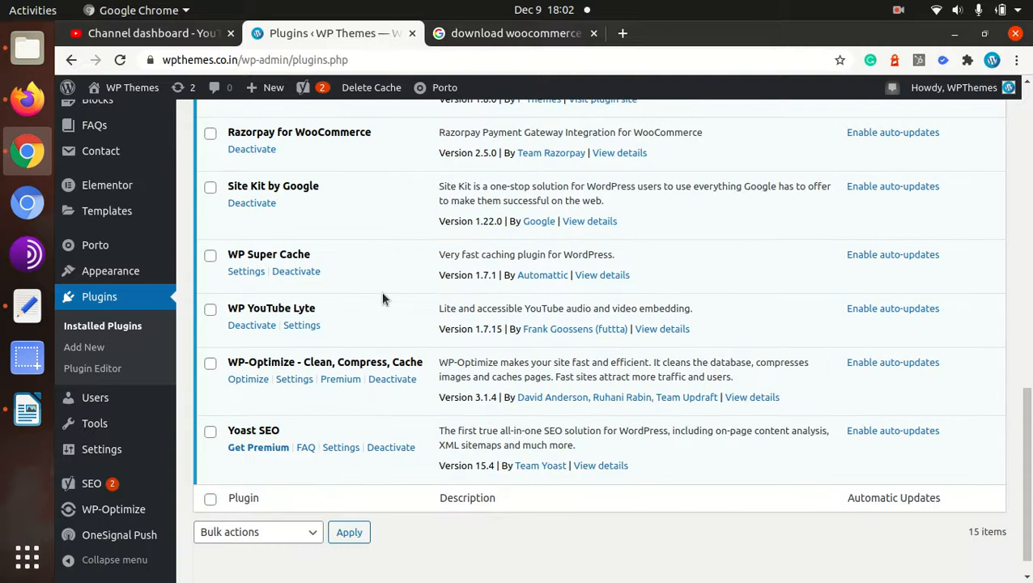
{"action": "scroll", "coordinate": [383, 299], "scroll_direction": "up", "scroll_amount": 5}
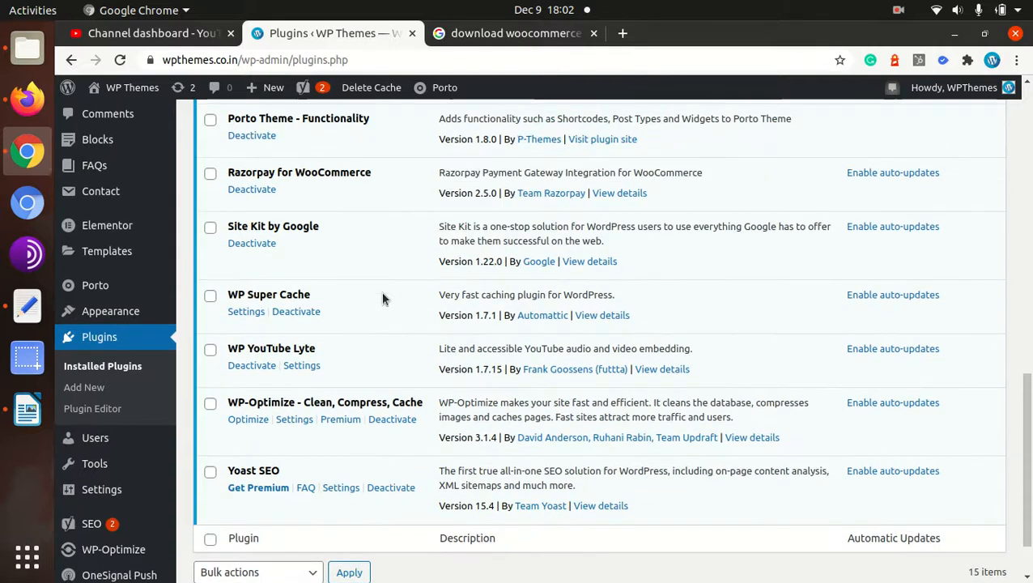
{"action": "scroll", "coordinate": [383, 298], "scroll_direction": "up", "scroll_amount": 5}
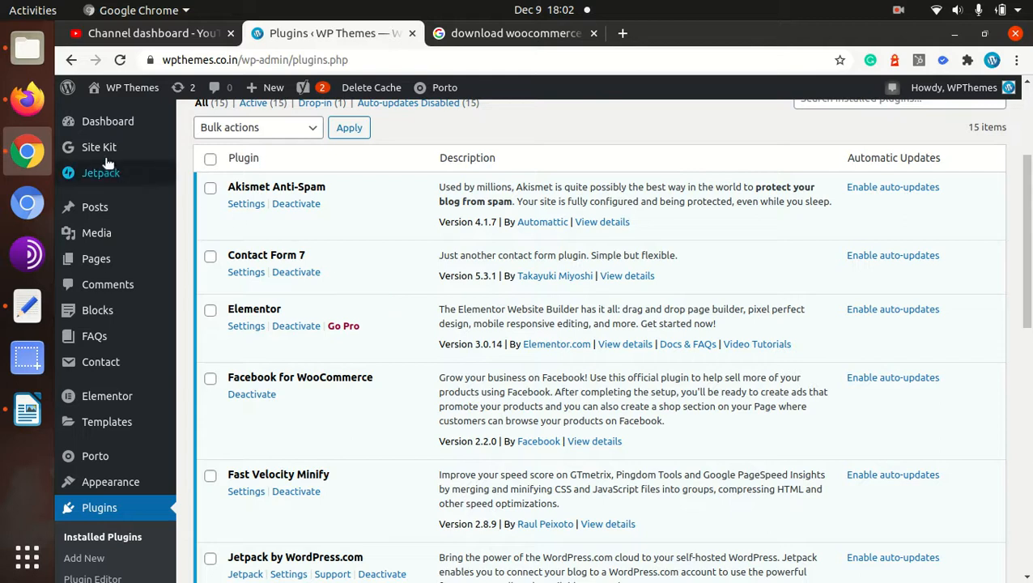
- Switch to Firefox and open the public_html/wp-content/plugins folder in the cPanel File Manager
{"action": "left_click", "coordinate": [27, 97]}
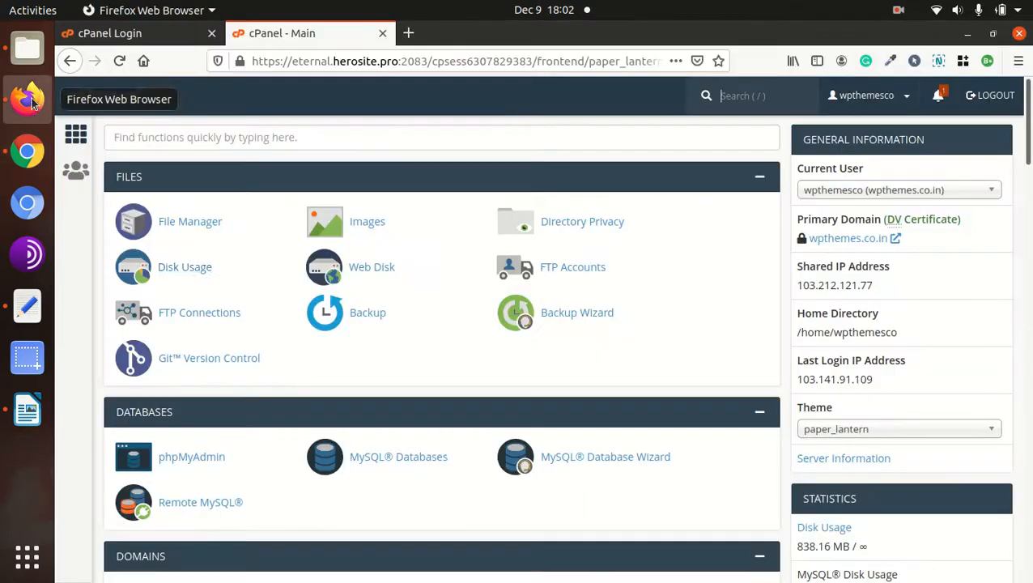
{"action": "left_click", "coordinate": [192, 230]}
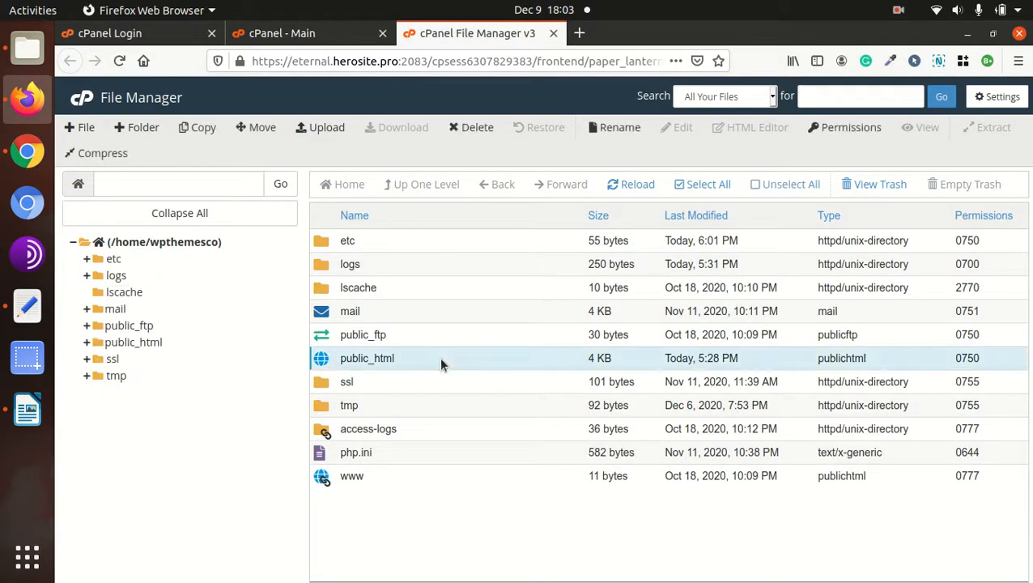
{"action": "double_click", "coordinate": [439, 357]}
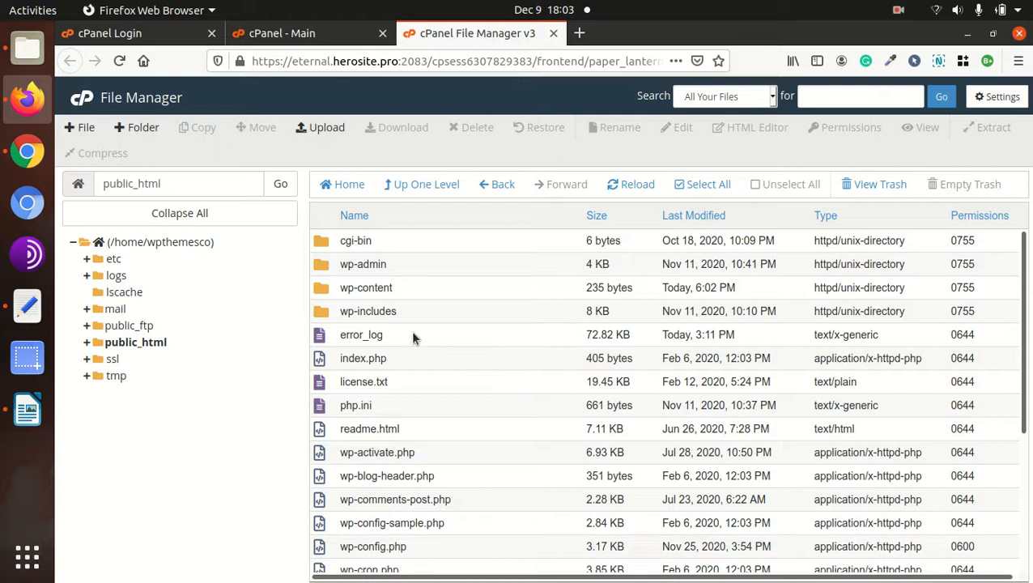
{"action": "double_click", "coordinate": [422, 293]}
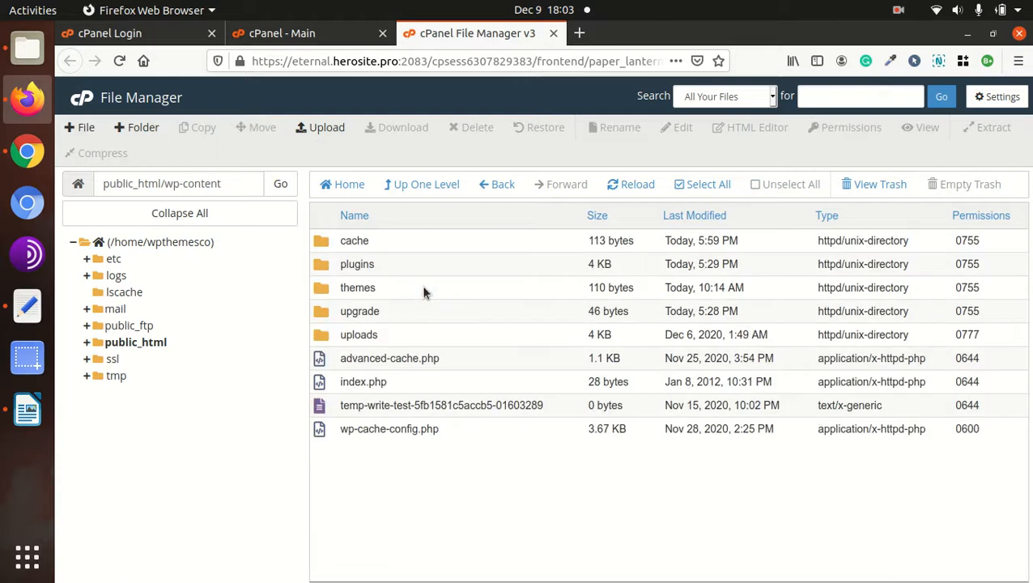
{"action": "double_click", "coordinate": [424, 269]}
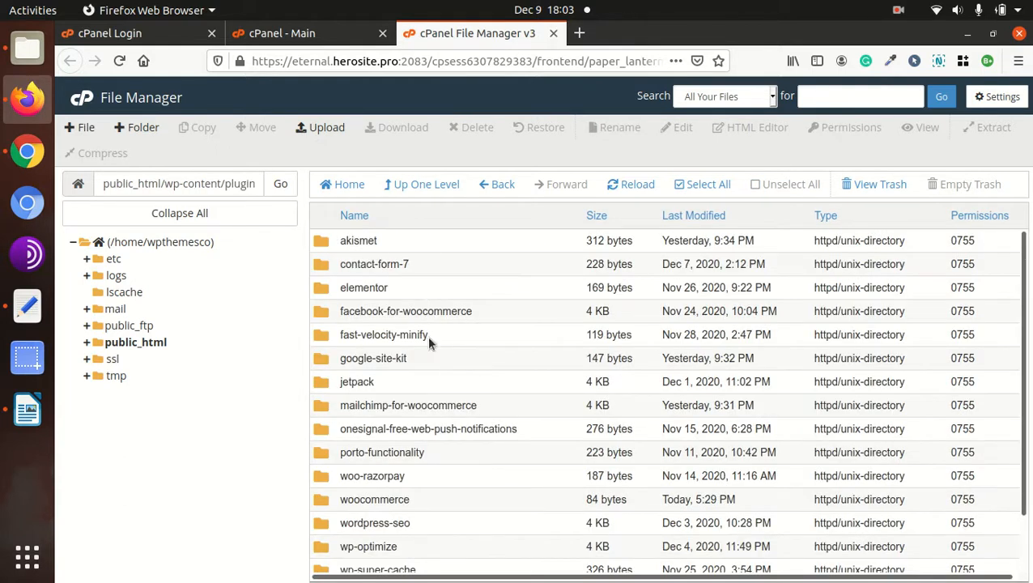
- Find and select the woocommerce folder inside the site's plugins directory
{"action": "scroll", "coordinate": [432, 359], "scroll_direction": "down", "scroll_amount": 2}
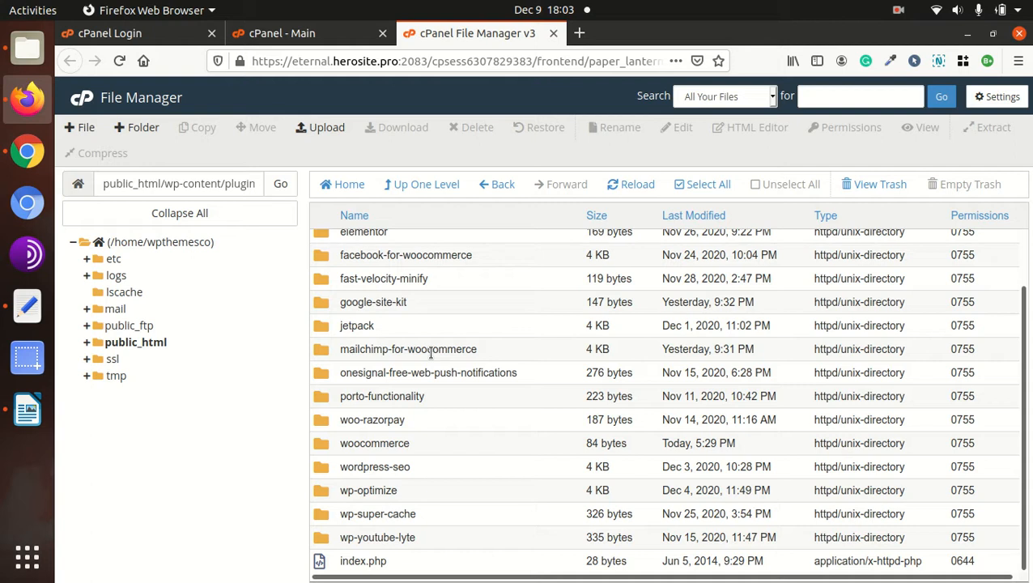
{"action": "left_click", "coordinate": [441, 446]}
{"action": "mouse_move", "coordinate": [460, 435]}
{"action": "left_mouse_down"}
{"action": "mouse_move", "coordinate": [445, 438]}
{"action": "mouse_move", "coordinate": [458, 443]}
{"action": "left_mouse_up"}
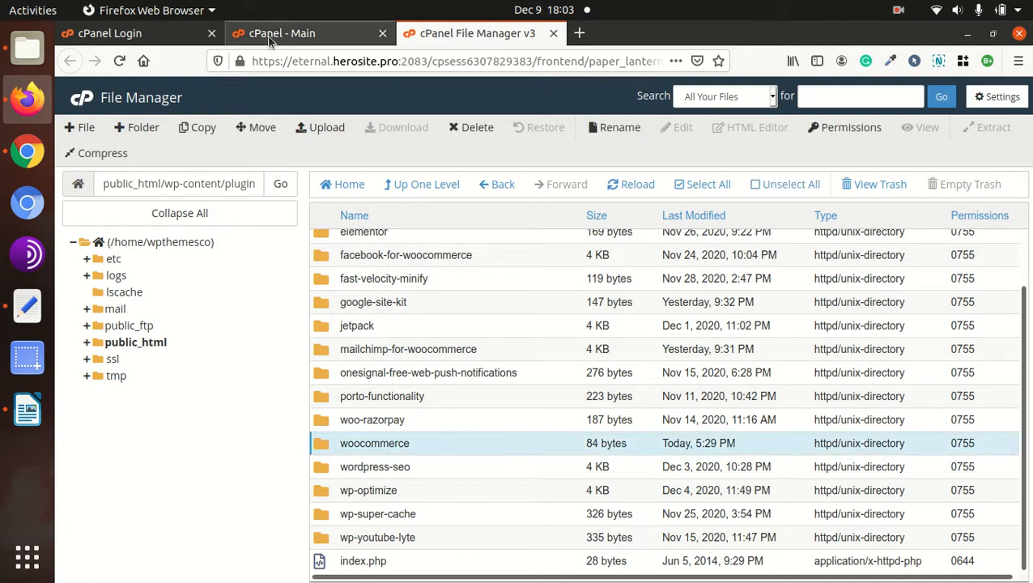
- Switch back to Chrome and filter the Plugins page to show only drop-in plugins
{"action": "left_click", "coordinate": [27, 151]}
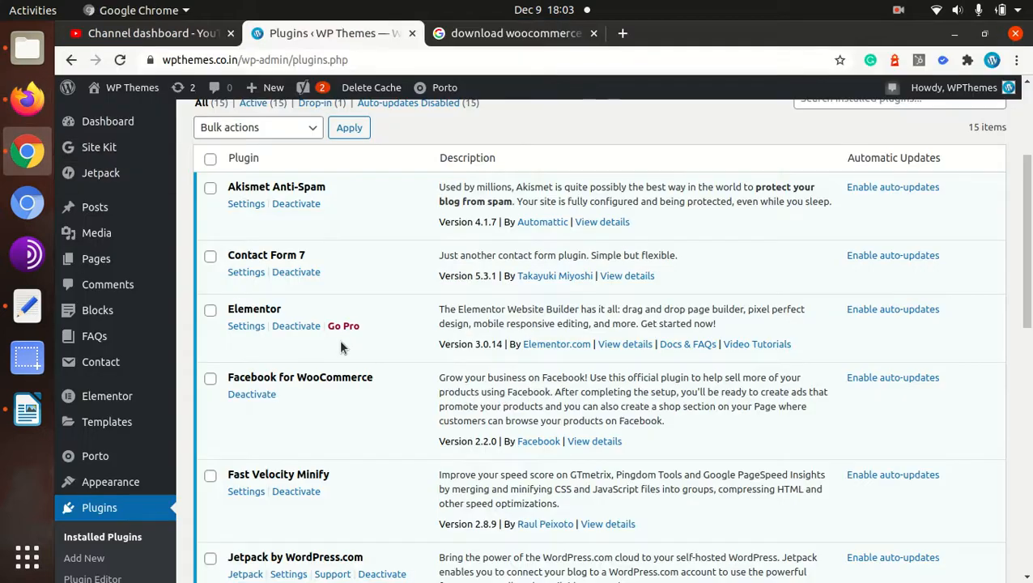
{"action": "scroll", "coordinate": [339, 339], "scroll_direction": "down", "scroll_amount": 2}
{"action": "scroll", "coordinate": [339, 339], "scroll_direction": "up", "scroll_amount": 5}
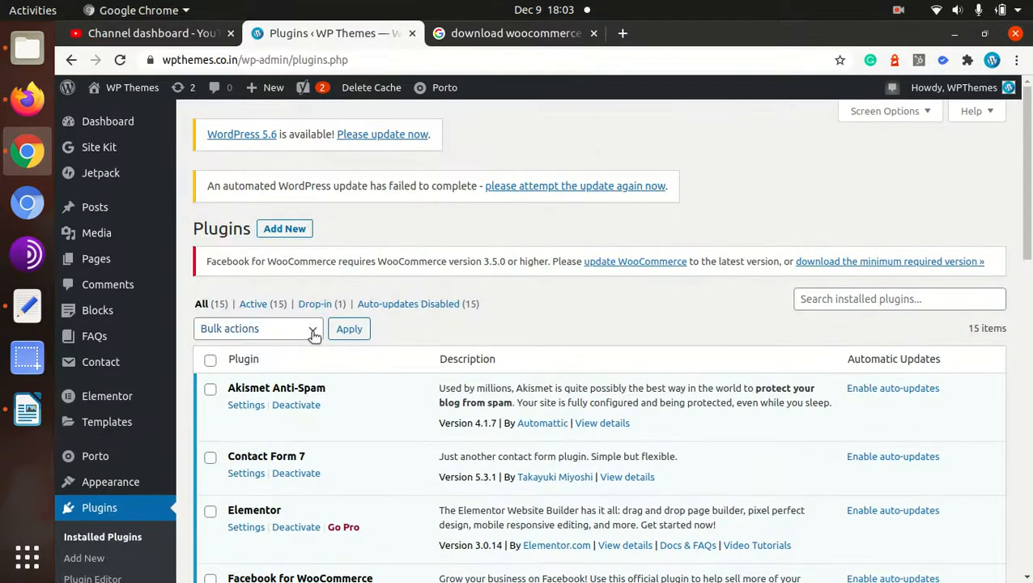
{"action": "left_click", "coordinate": [317, 304]}
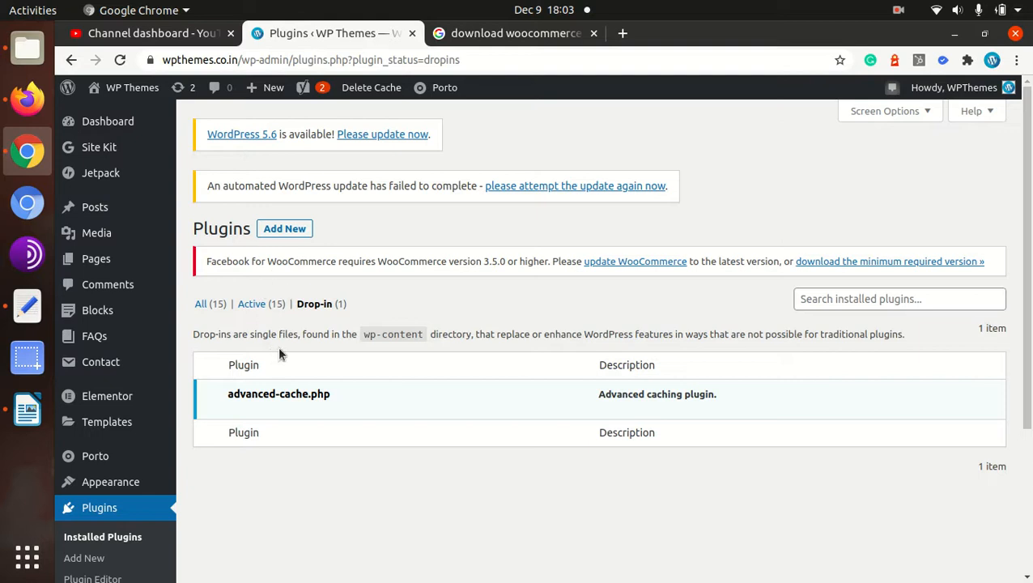
- Filter the Plugins page to active plugins and check the whole list for WooCommerce
{"action": "left_click", "coordinate": [256, 304]}
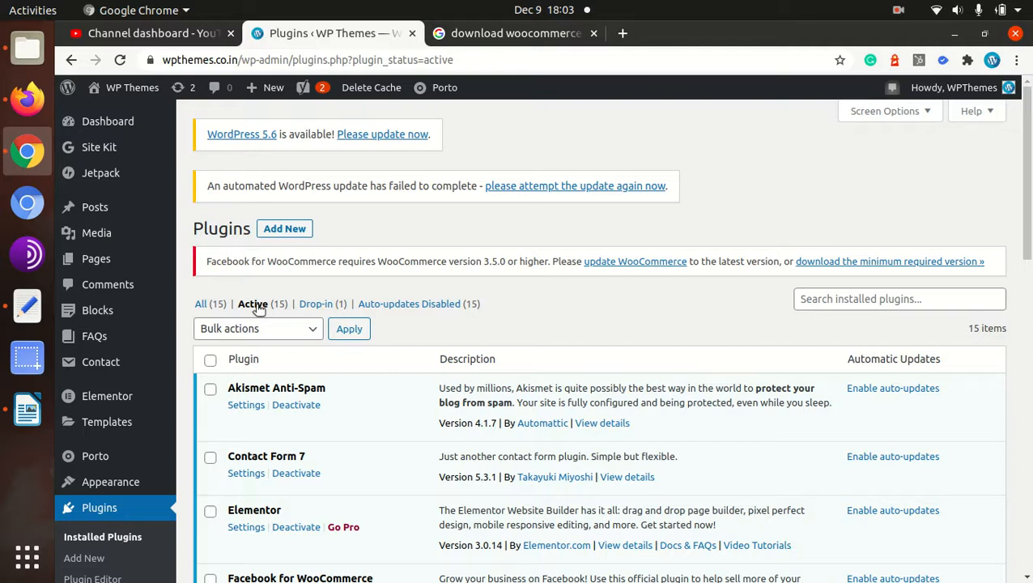
{"action": "scroll", "coordinate": [292, 327], "scroll_direction": "down", "scroll_amount": 5}
{"action": "scroll", "coordinate": [293, 327], "scroll_direction": "up", "scroll_amount": 4}
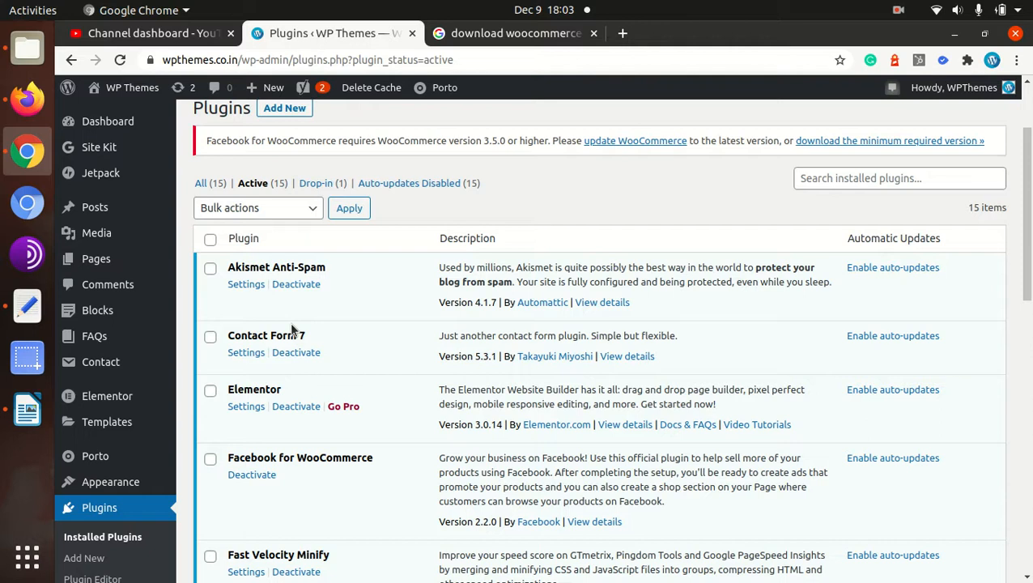
{"action": "scroll", "coordinate": [292, 328], "scroll_direction": "down", "scroll_amount": 5}
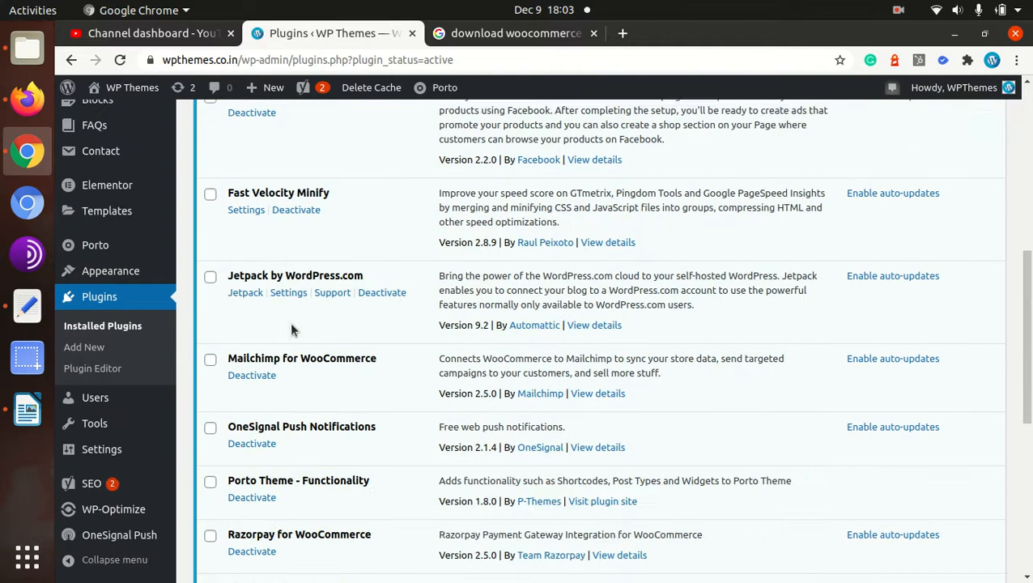
{"action": "scroll", "coordinate": [292, 329], "scroll_direction": "down", "scroll_amount": 3}
{"action": "scroll", "coordinate": [293, 328], "scroll_direction": "down", "scroll_amount": 3}
{"action": "scroll", "coordinate": [293, 330], "scroll_direction": "up", "scroll_amount": 6}
{"action": "scroll", "coordinate": [290, 323], "scroll_direction": "up", "scroll_amount": 5}
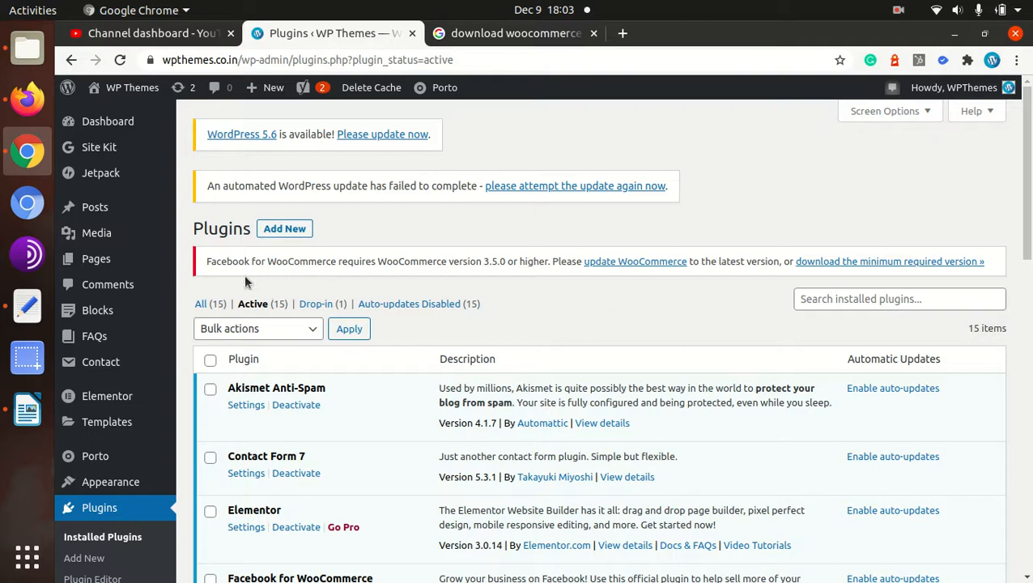
- Open the Add Plugins page and search the plugin directory for "woocomm"
{"action": "scroll", "coordinate": [368, 446], "scroll_direction": "down", "scroll_amount": 4}
{"action": "left_click", "coordinate": [97, 398]}
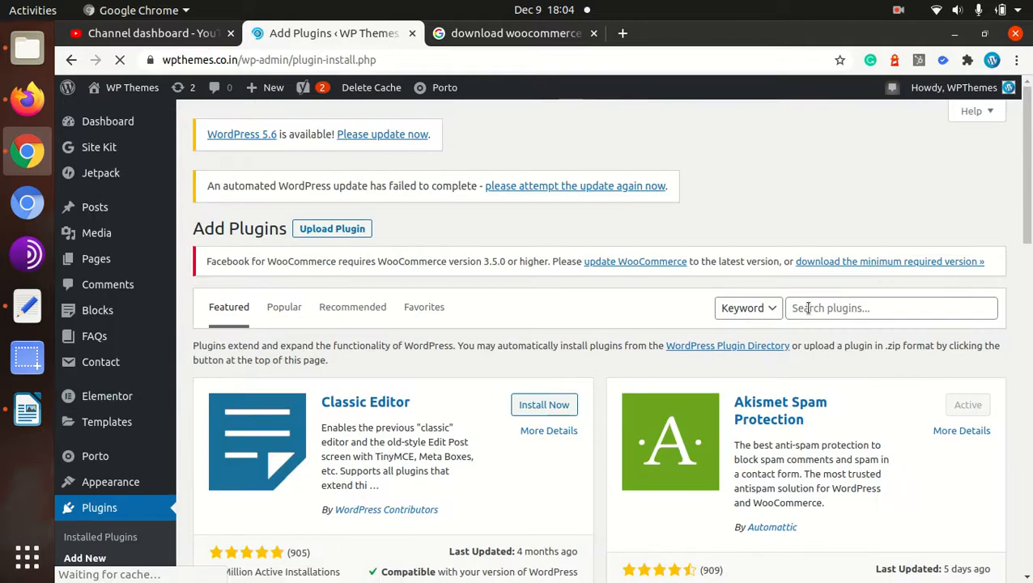
{"action": "left_click", "coordinate": [813, 311]}
{"action": "type", "text": "woo"}
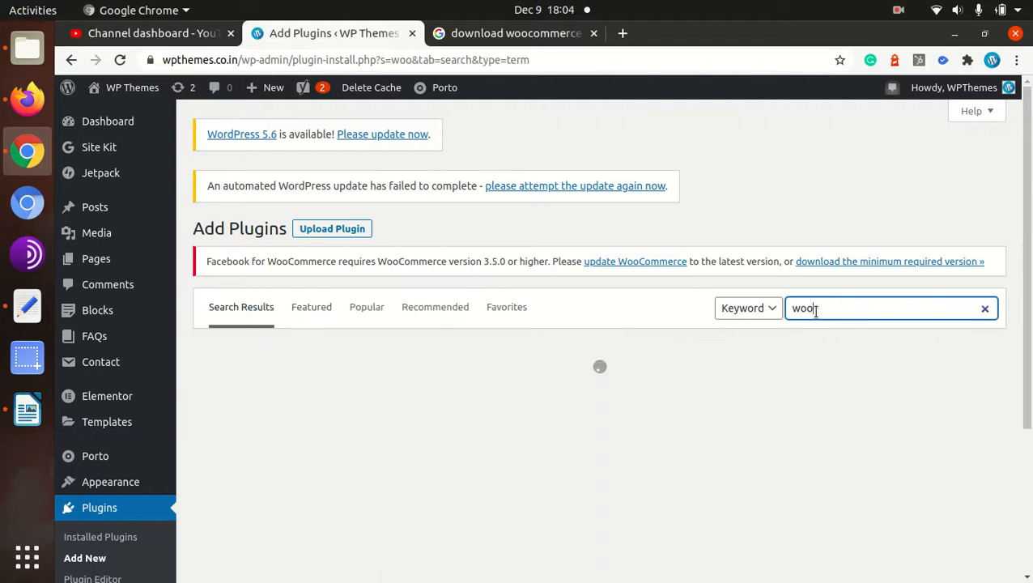
{"action": "type", "text": "comm"}
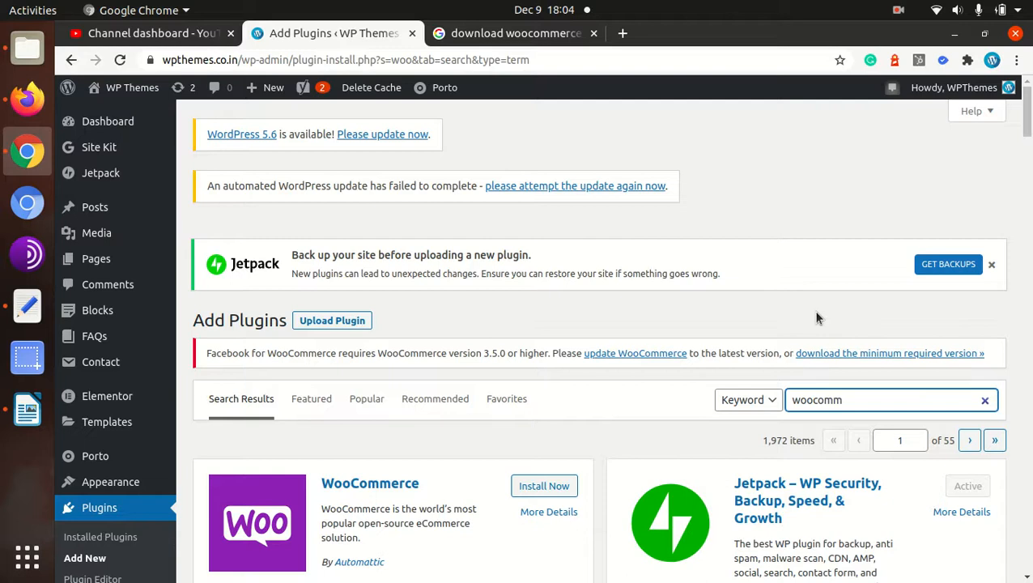
{"action": "scroll", "coordinate": [699, 354], "scroll_direction": "down", "scroll_amount": 1}
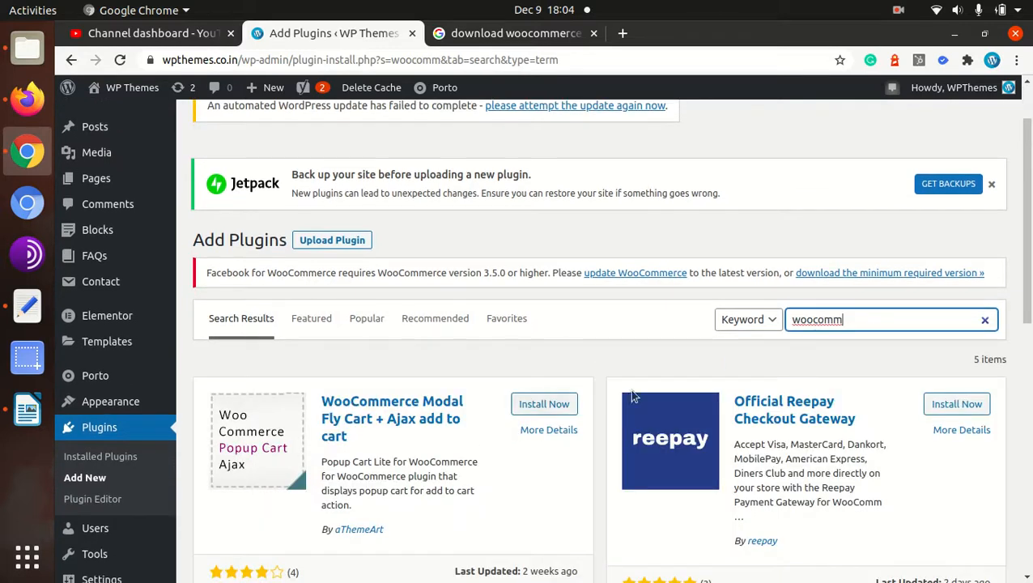
- Shorten the plugin search term to "wooc" and browse the matching plugins
{"action": "key", "text": "BackSpace"}
{"action": "key", "text": "BackSpace"}
{"action": "key", "text": "BackSpace"}
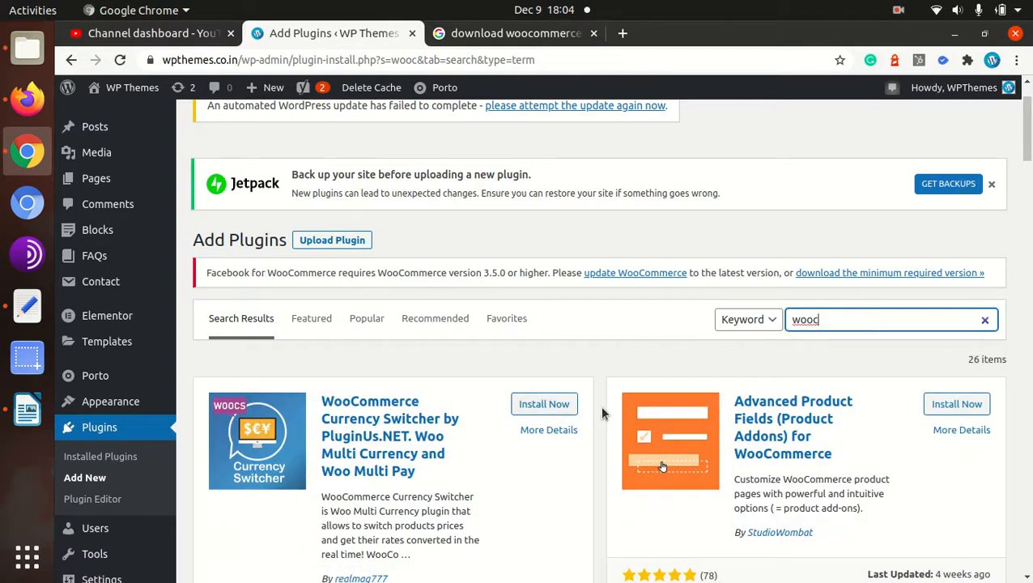
{"action": "scroll", "coordinate": [602, 413], "scroll_direction": "down", "scroll_amount": 3}
{"action": "scroll", "coordinate": [601, 413], "scroll_direction": "down", "scroll_amount": 1}
{"action": "scroll", "coordinate": [602, 413], "scroll_direction": "down", "scroll_amount": 3}
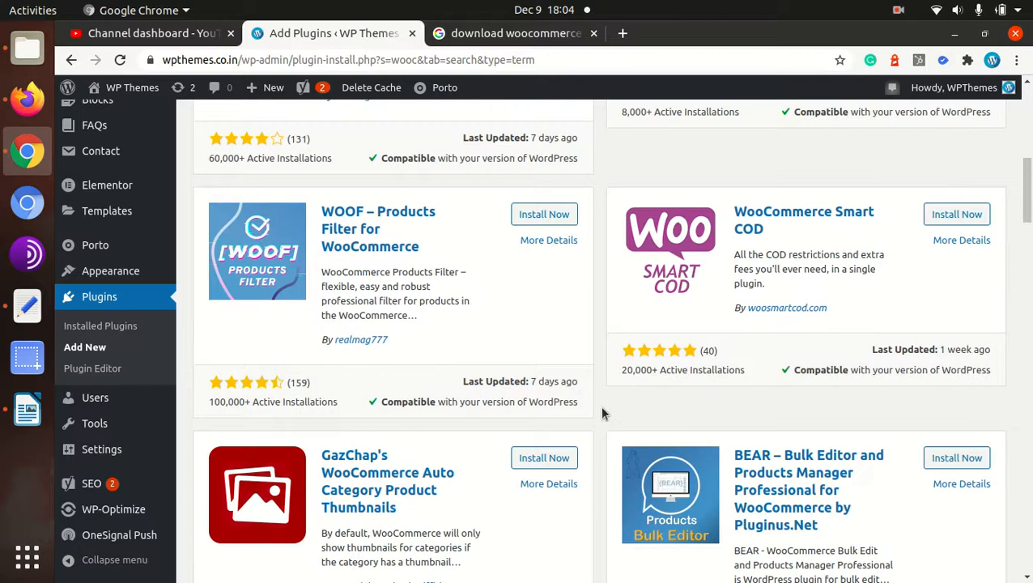
{"action": "scroll", "coordinate": [601, 413], "scroll_direction": "up", "scroll_amount": 5}
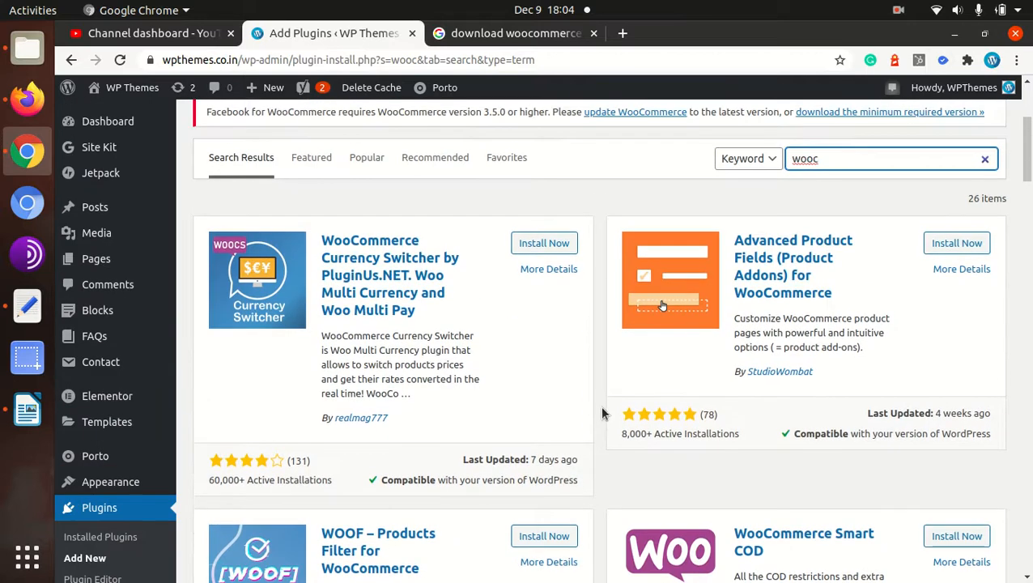
- Complete the plugin search term as "woocommerce" and try to install the WooCommerce plugin by Automattic
{"action": "type", "text": "o"}
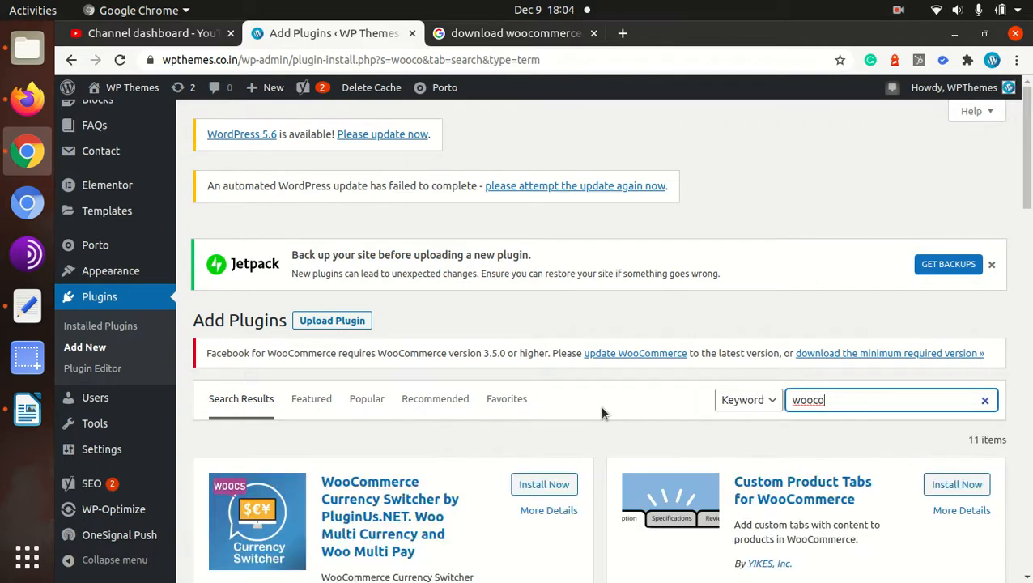
{"action": "type", "text": "mm"}
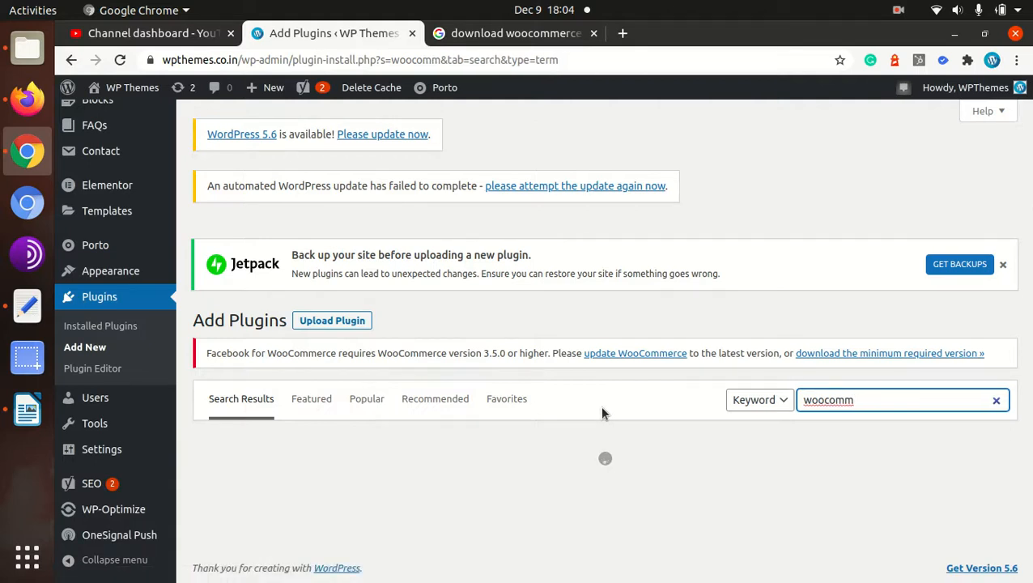
{"action": "type", "text": "erce"}
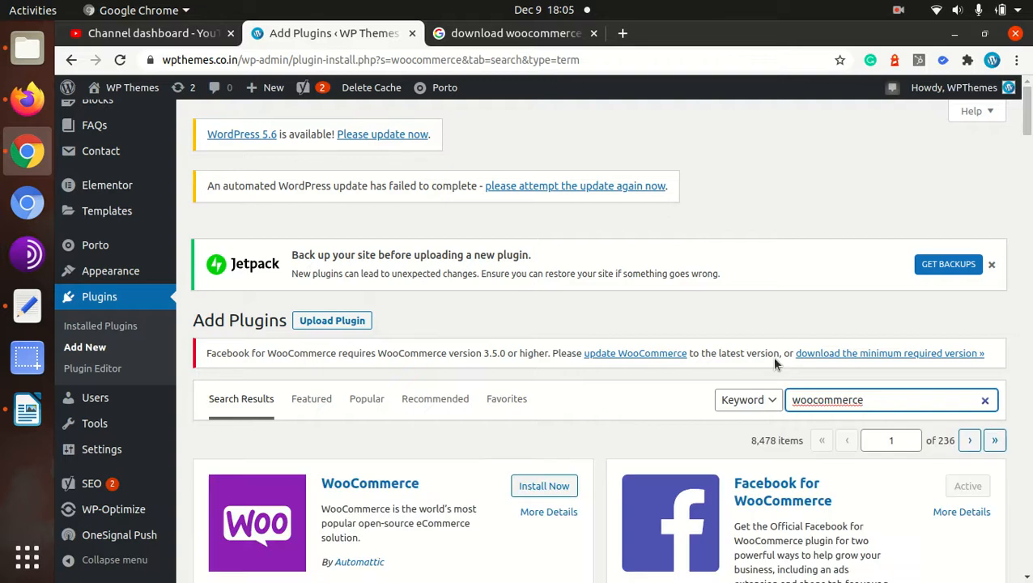
{"action": "scroll", "coordinate": [764, 373], "scroll_direction": "down", "scroll_amount": 4}
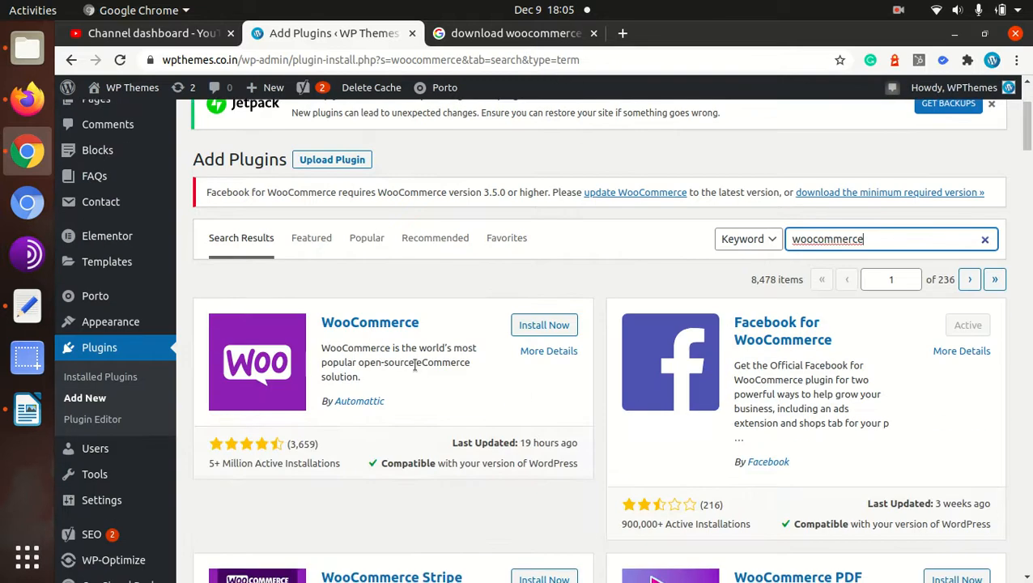
{"action": "left_click", "coordinate": [540, 327]}
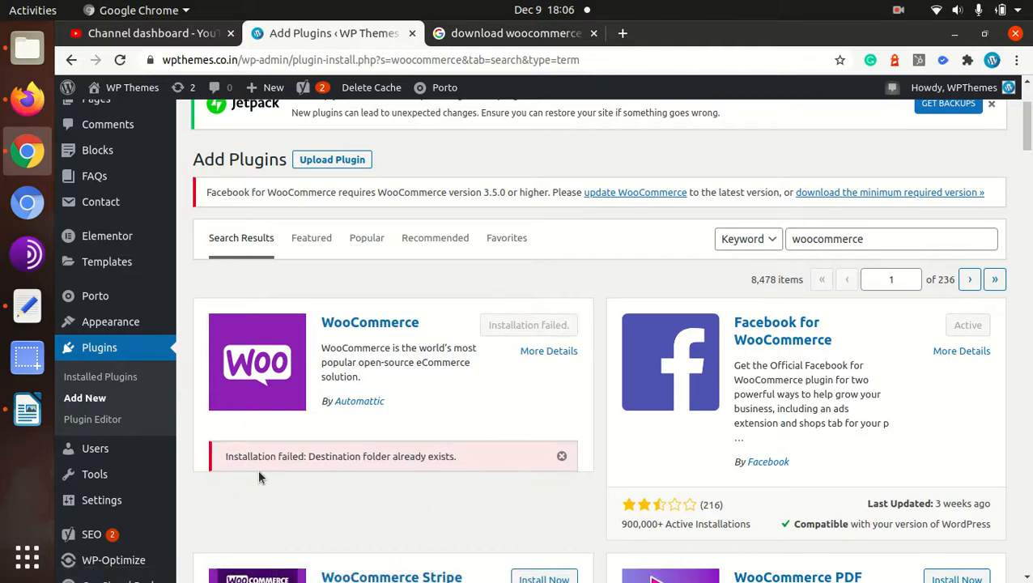
- Switch to Firefox, locate the woocommerce folder in the cPanel File Manager and look at the Backup option on the cPanel main page
{"action": "left_click_drag", "start_coordinate": [219, 456], "coordinate": [460, 461]}
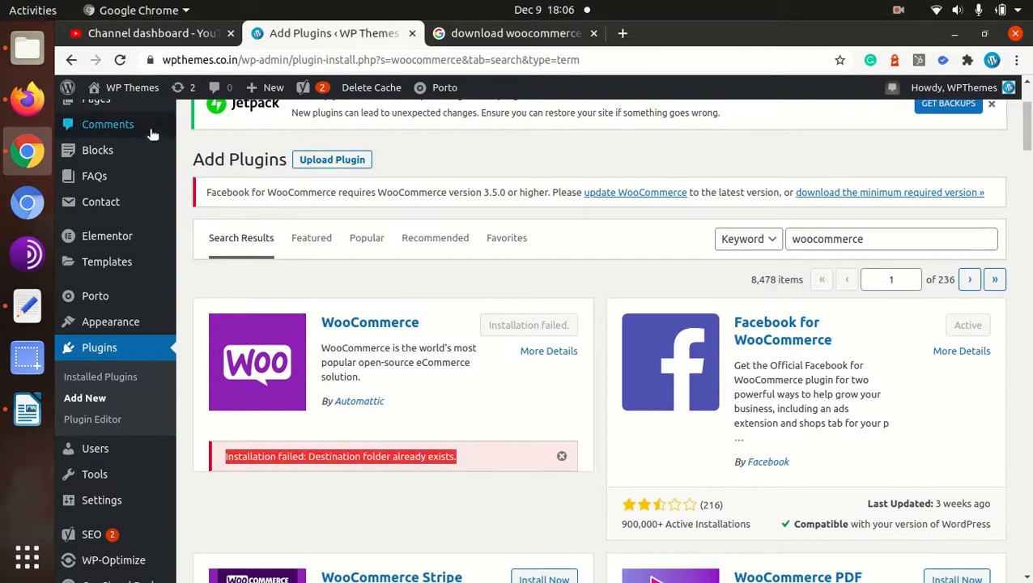
{"action": "left_click", "coordinate": [32, 104]}
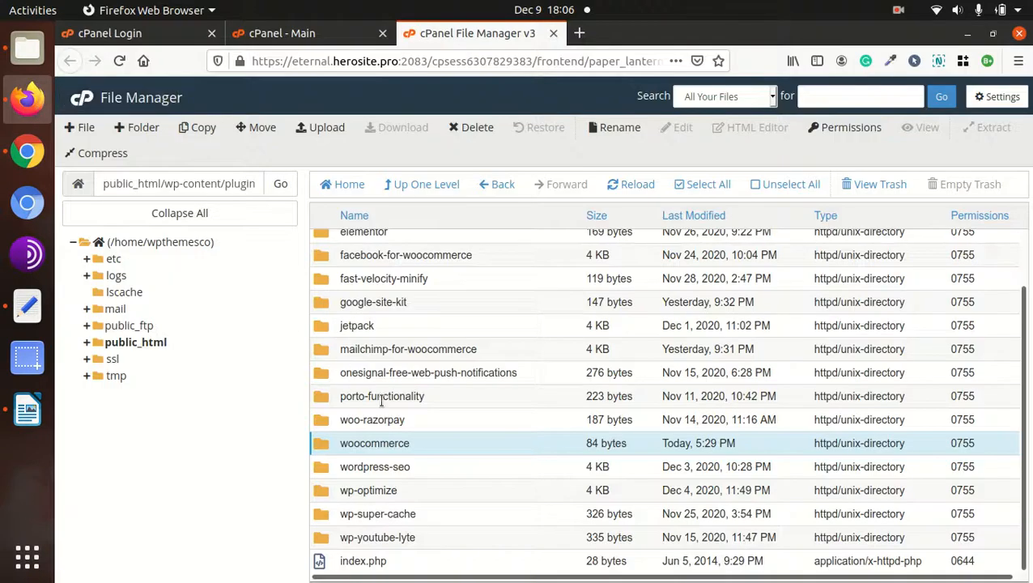
{"action": "left_click", "coordinate": [444, 448]}
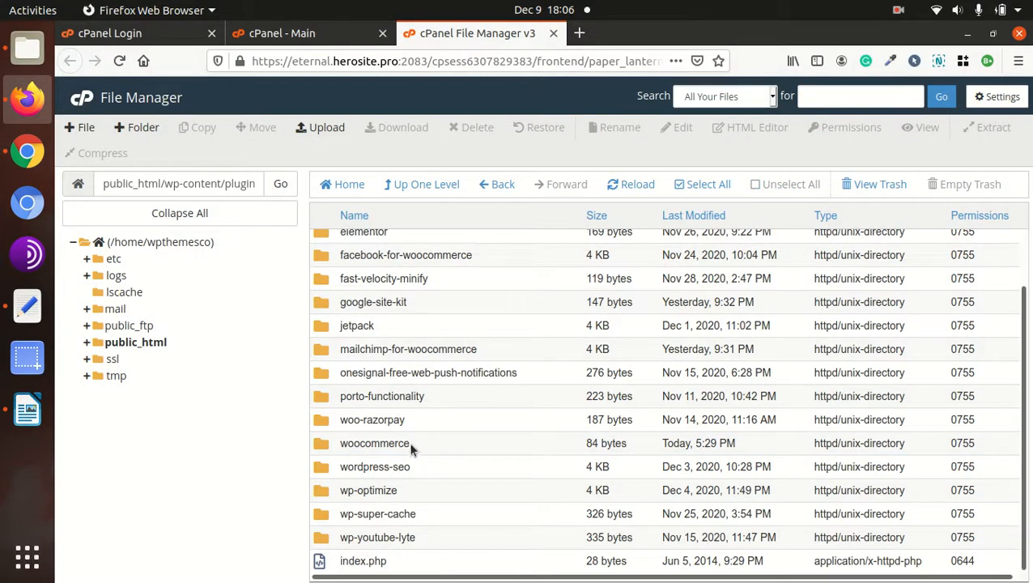
{"action": "left_click", "coordinate": [434, 454]}
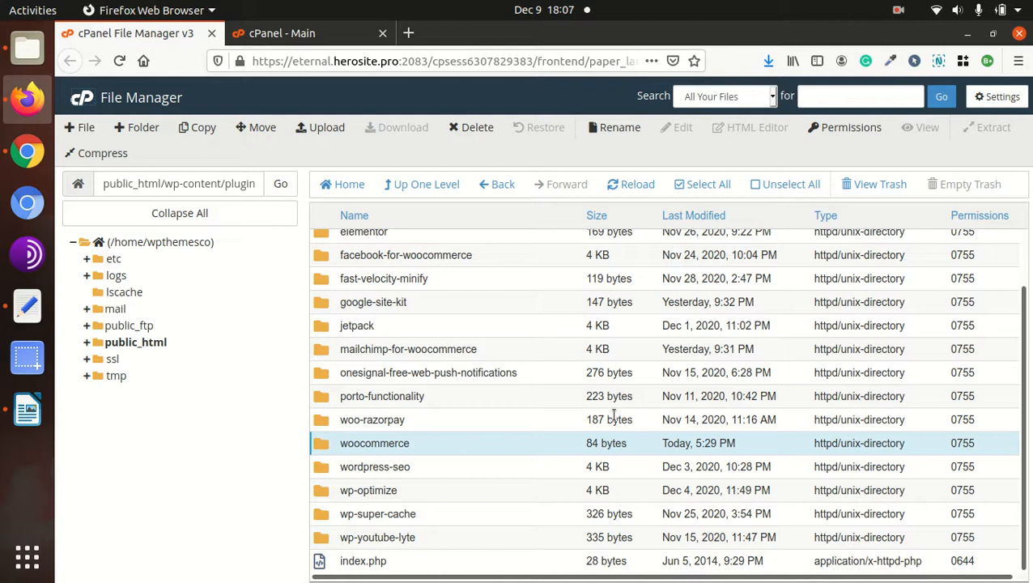
{"action": "left_click", "coordinate": [350, 37]}
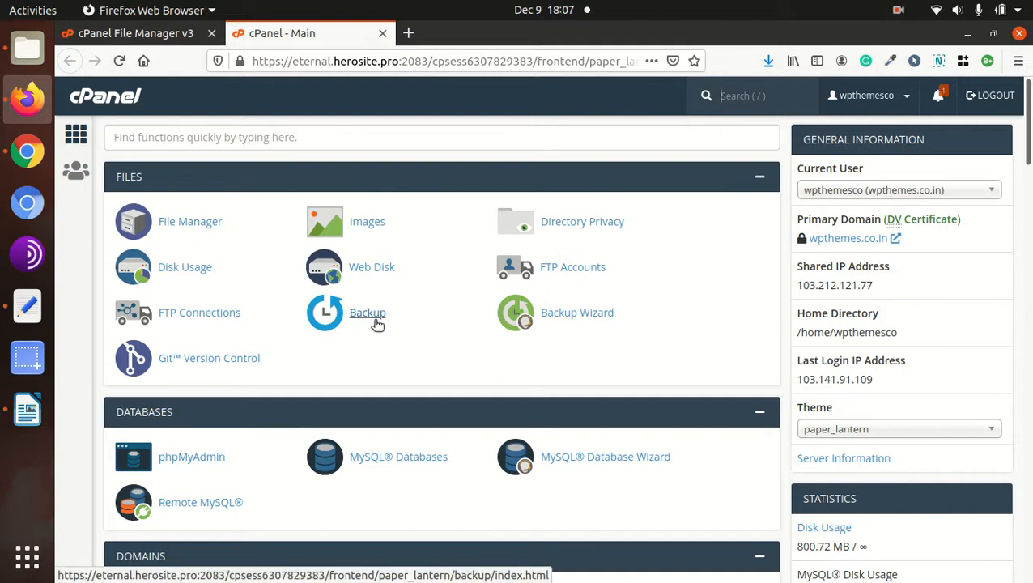
{"action": "left_click", "coordinate": [185, 34]}
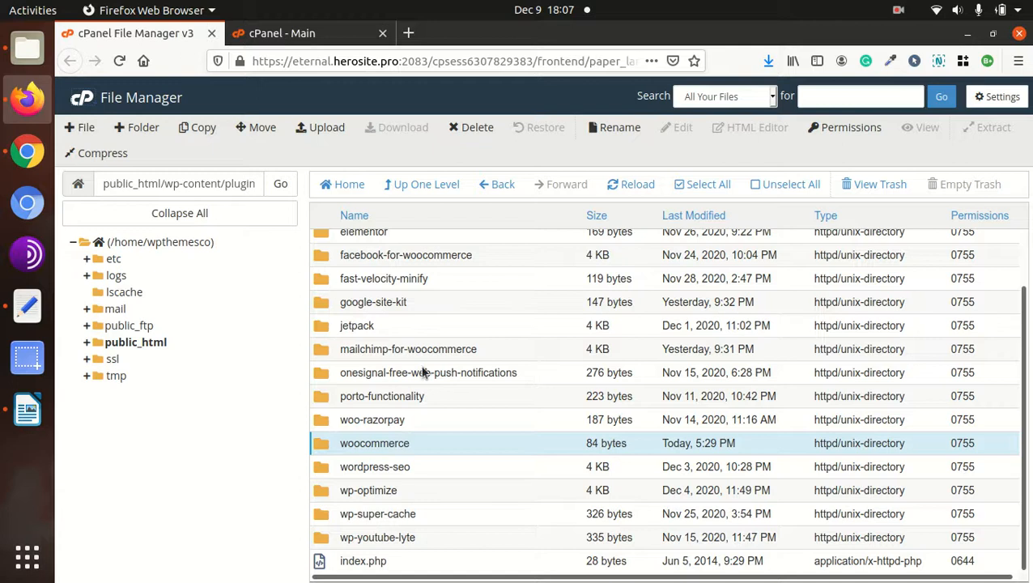
- Permanently delete the woocommerce folder from public_html/wp-content/plugins, skipping the trash
{"action": "left_click", "coordinate": [450, 445]}
{"action": "left_click", "coordinate": [417, 446]}
{"action": "left_click", "coordinate": [467, 129]}
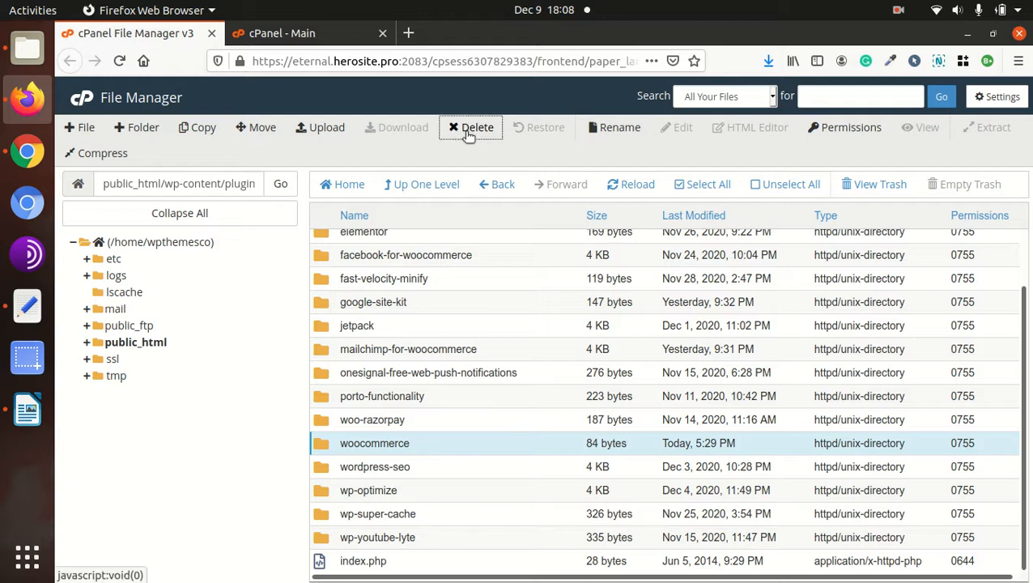
{"action": "left_click", "coordinate": [388, 335]}
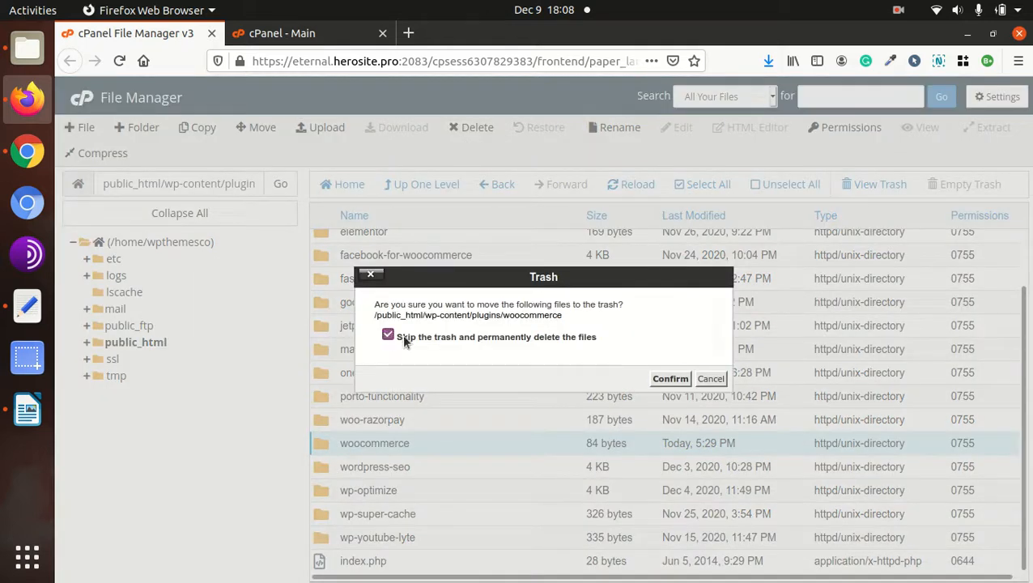
{"action": "left_click", "coordinate": [670, 379]}
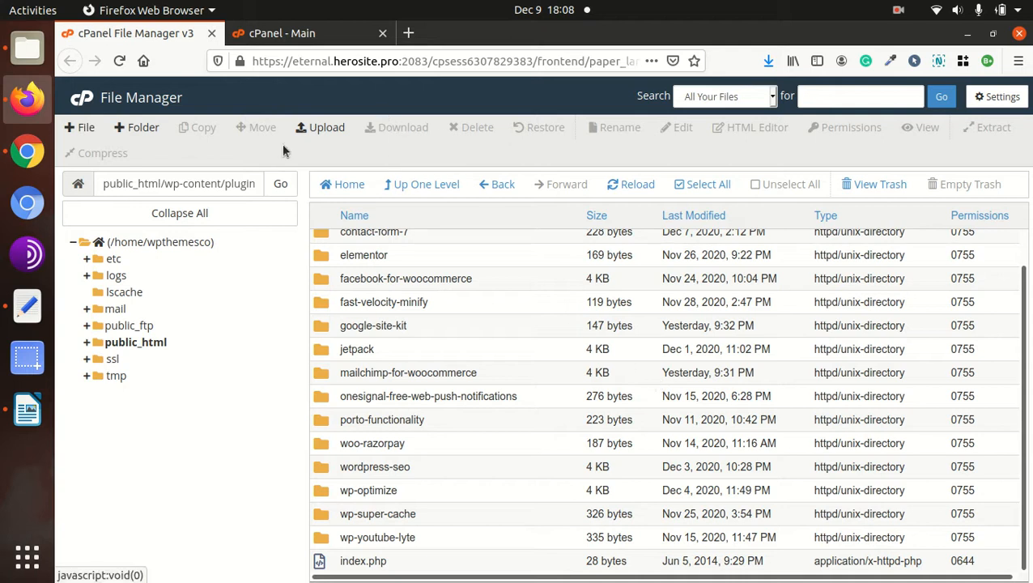
- Switch to Chrome, reload the Add Plugins page and install the WooCommerce plugin by Automattic
{"action": "left_click", "coordinate": [25, 163]}
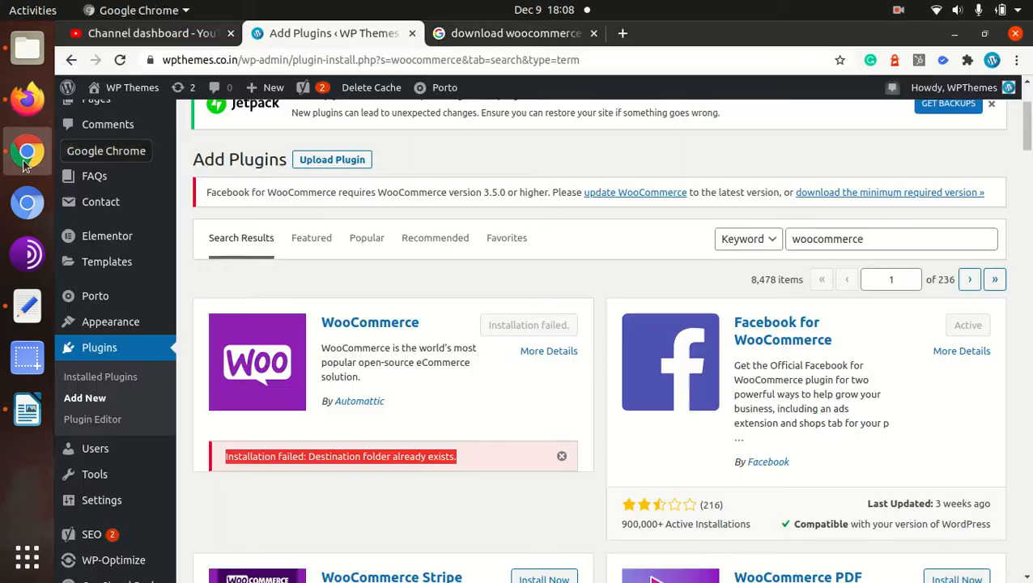
{"action": "left_click", "coordinate": [121, 61]}
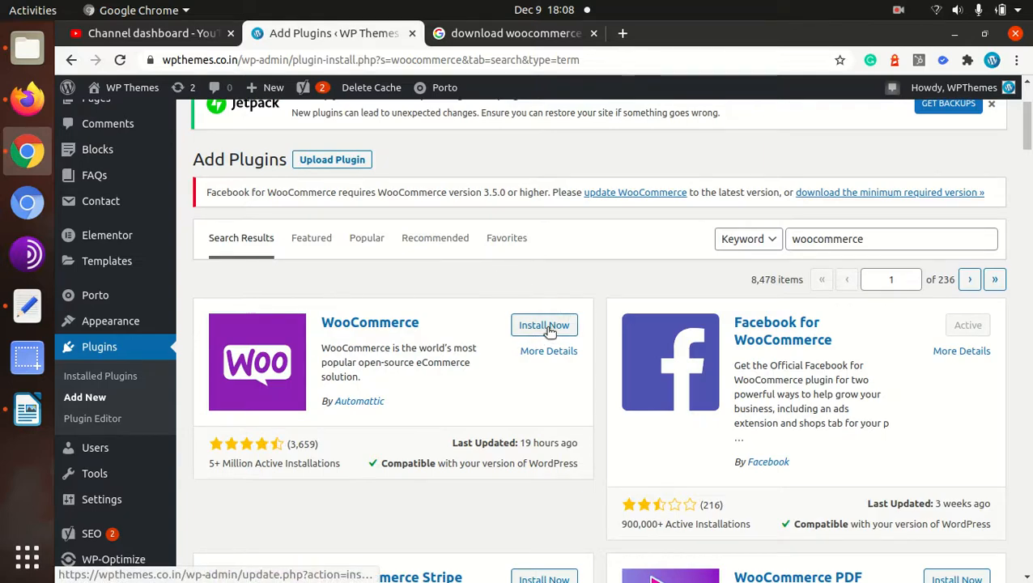
{"action": "left_click", "coordinate": [547, 325]}
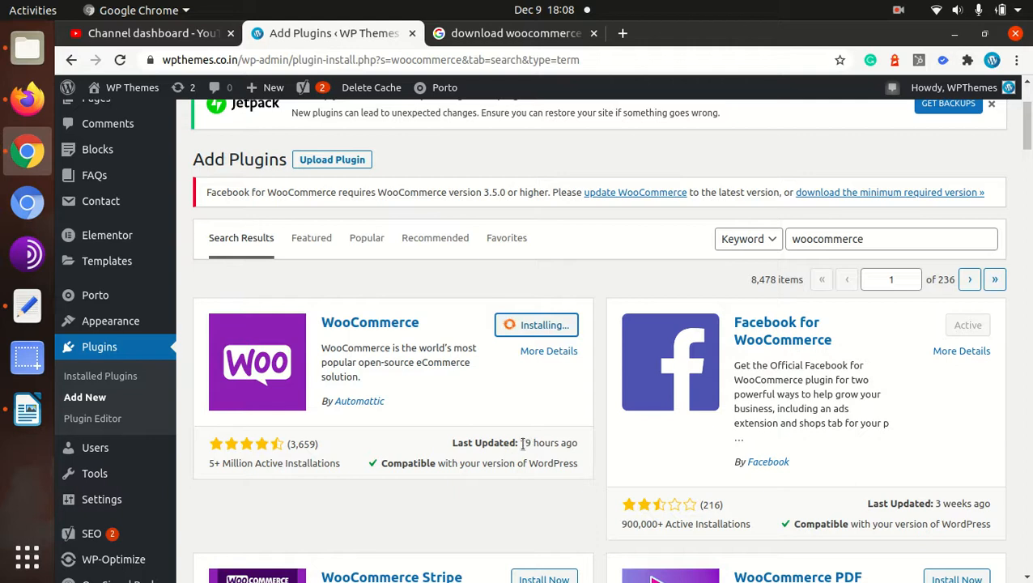
{"action": "left_click_drag", "start_coordinate": [528, 444], "coordinate": [588, 453]}
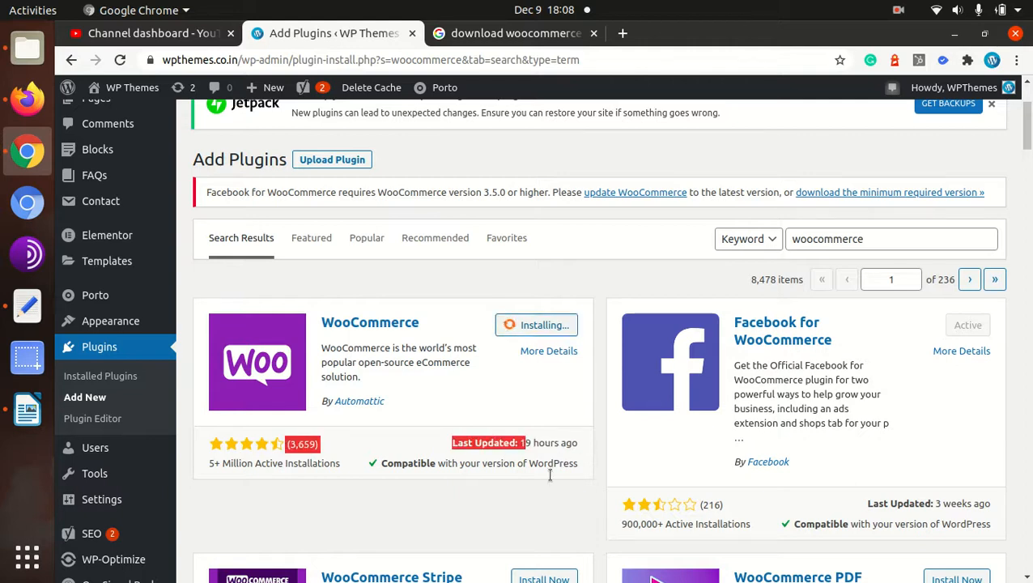
{"action": "left_click", "coordinate": [526, 495]}
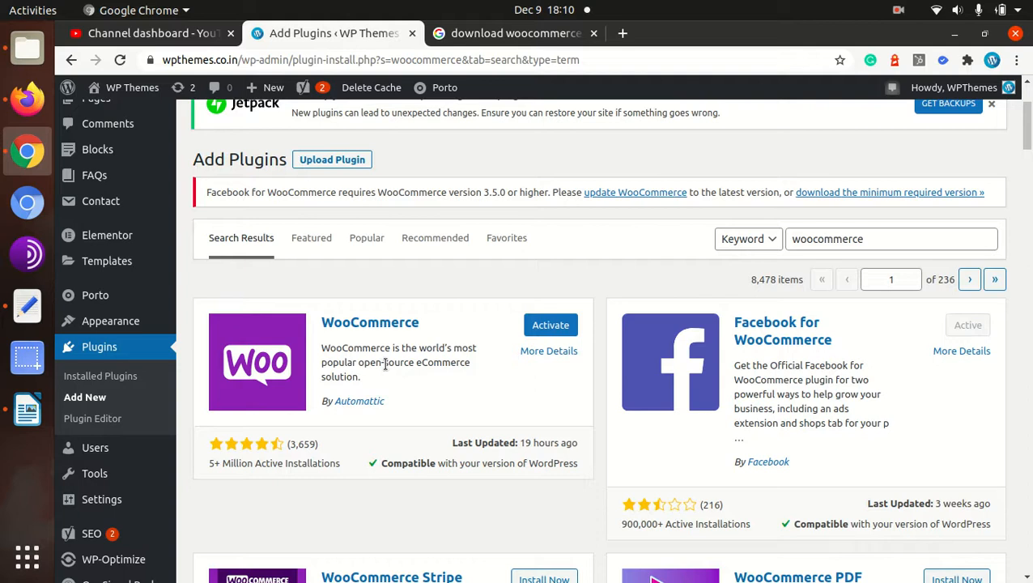
- Activate the WooCommerce plugin and check its entry in the installed plugins list
{"action": "left_click", "coordinate": [549, 332]}
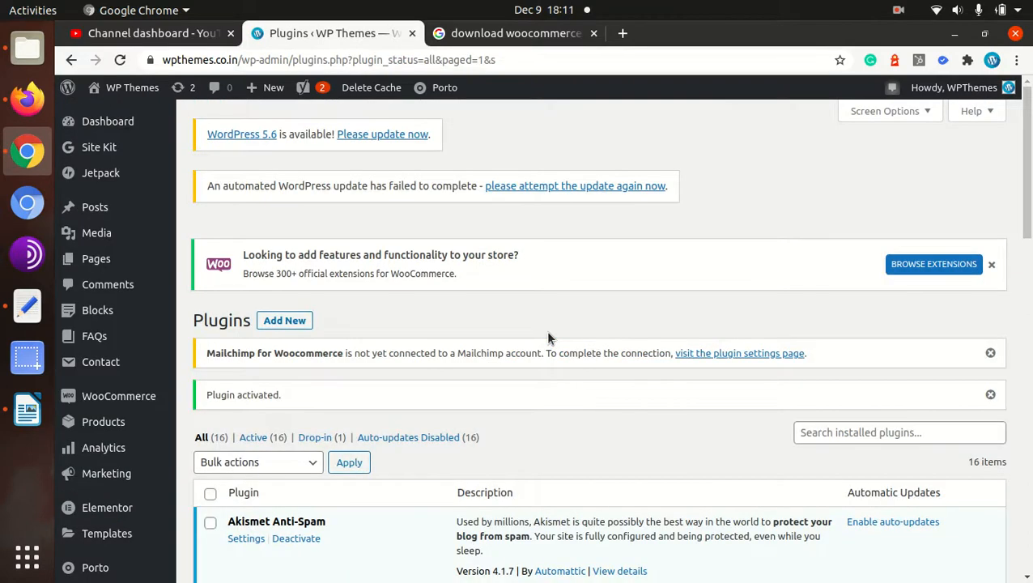
{"action": "scroll", "coordinate": [518, 357], "scroll_direction": "down", "scroll_amount": 5}
{"action": "scroll", "coordinate": [490, 369], "scroll_direction": "down", "scroll_amount": 10}
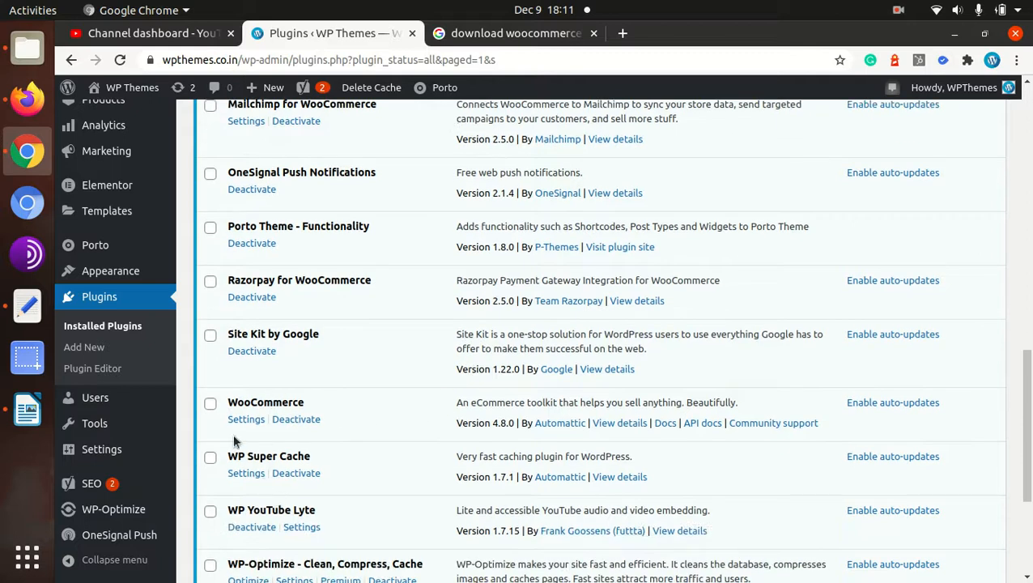
- Visit the live site in a separate tab and open the Wilcity WordPress Theme post
{"action": "mouse_move", "coordinate": [142, 97]}
{"action": "middle_click", "coordinate": [109, 114]}
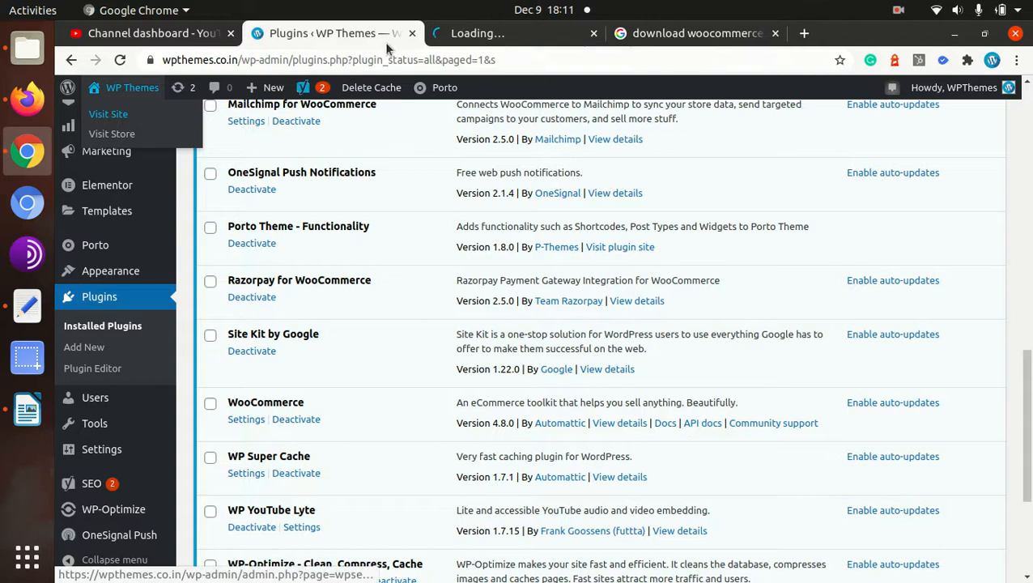
{"action": "left_click", "coordinate": [472, 38]}
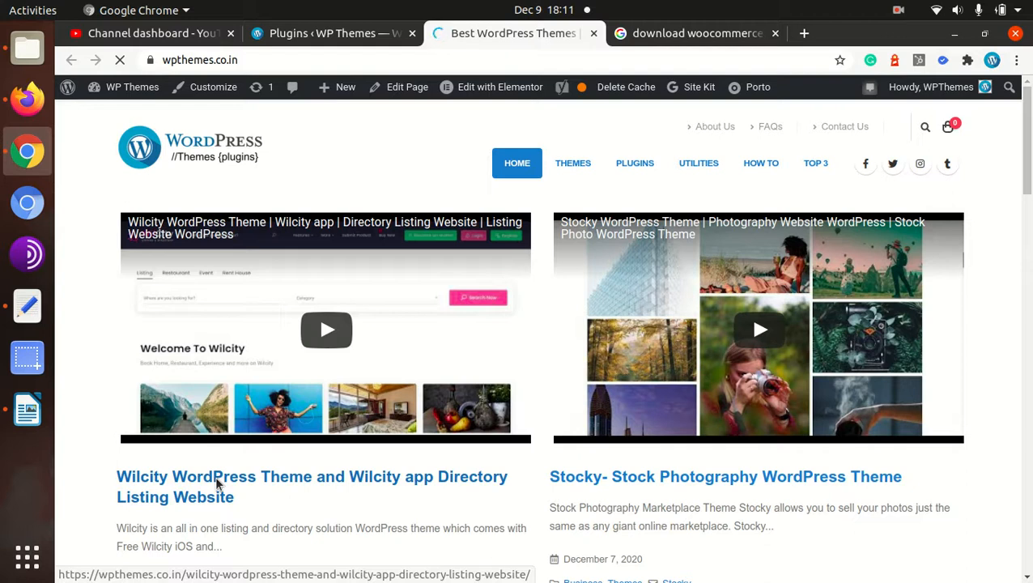
{"action": "left_click", "coordinate": [216, 483]}
{"action": "scroll", "coordinate": [283, 447], "scroll_direction": "down", "scroll_amount": 3}
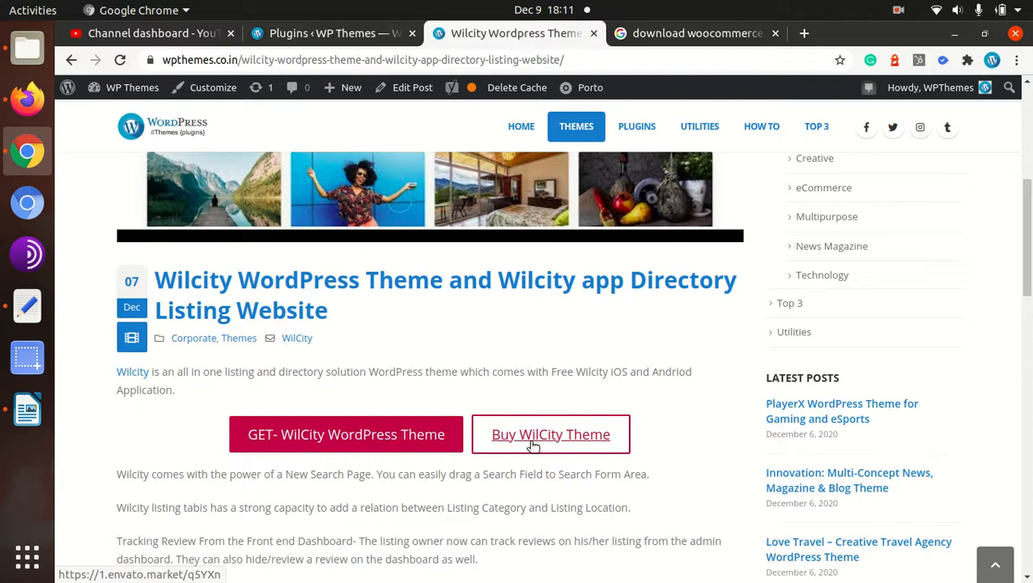
- Open the Get WilCity WordPress Theme product and add its Theme Only, One Time option to the cart
{"action": "left_click", "coordinate": [363, 443]}
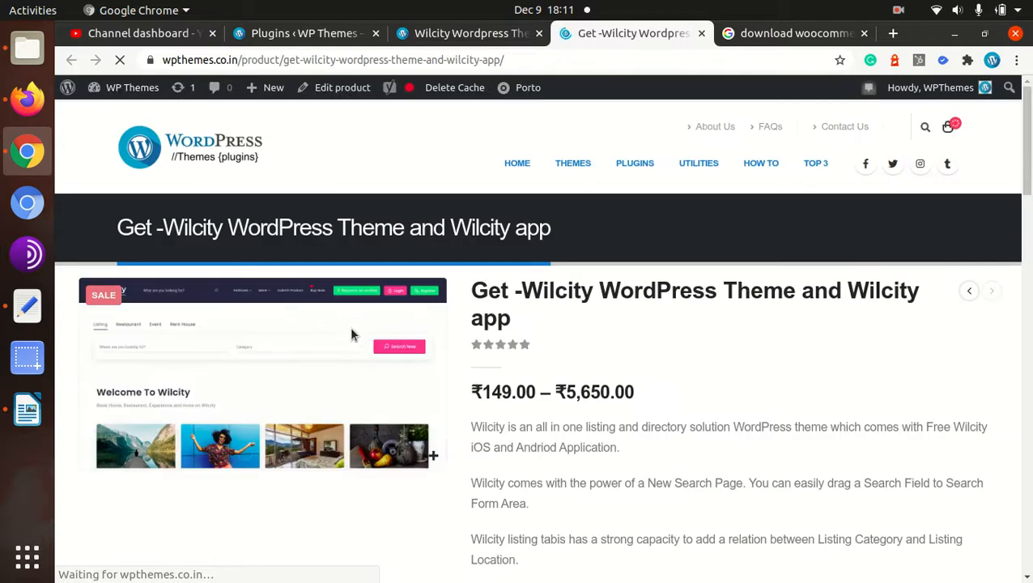
{"action": "scroll", "coordinate": [477, 384], "scroll_direction": "down", "scroll_amount": 2}
{"action": "scroll", "coordinate": [478, 384], "scroll_direction": "down", "scroll_amount": 4}
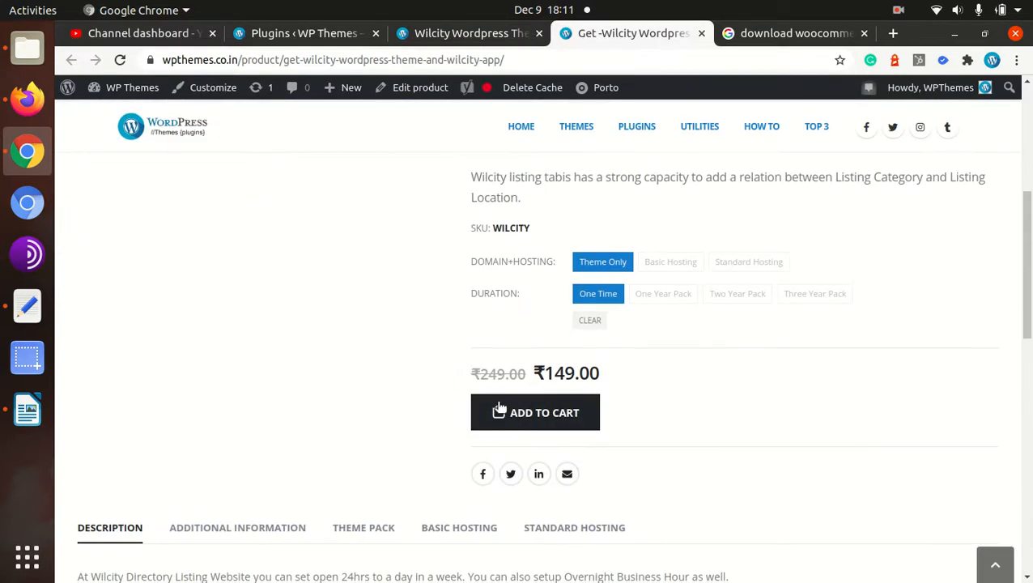
{"action": "left_click", "coordinate": [543, 416]}
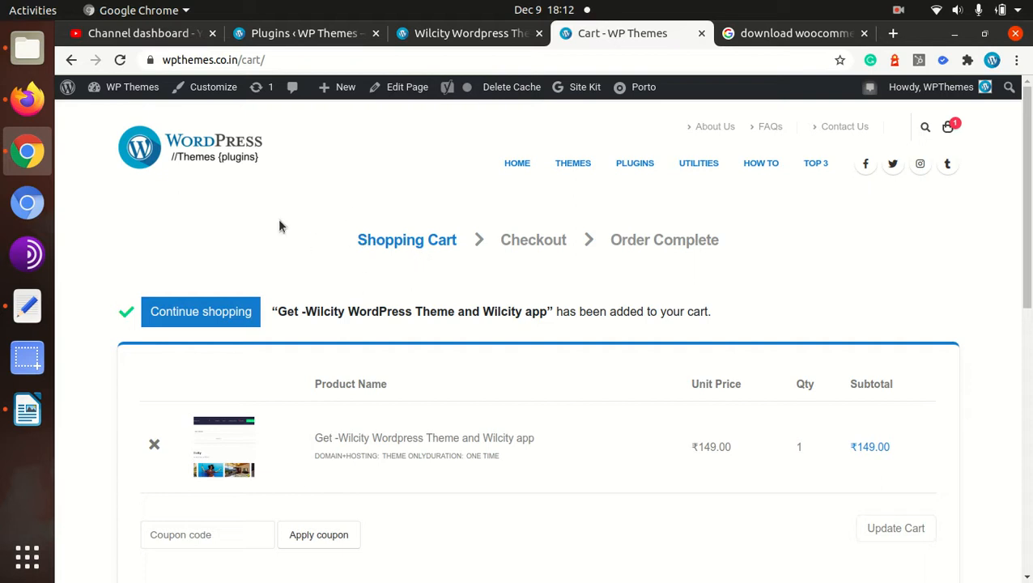
- Return to the WordPress admin dashboard and open the Updates page
{"action": "mouse_move", "coordinate": [125, 89]}
{"action": "left_click", "coordinate": [122, 120]}
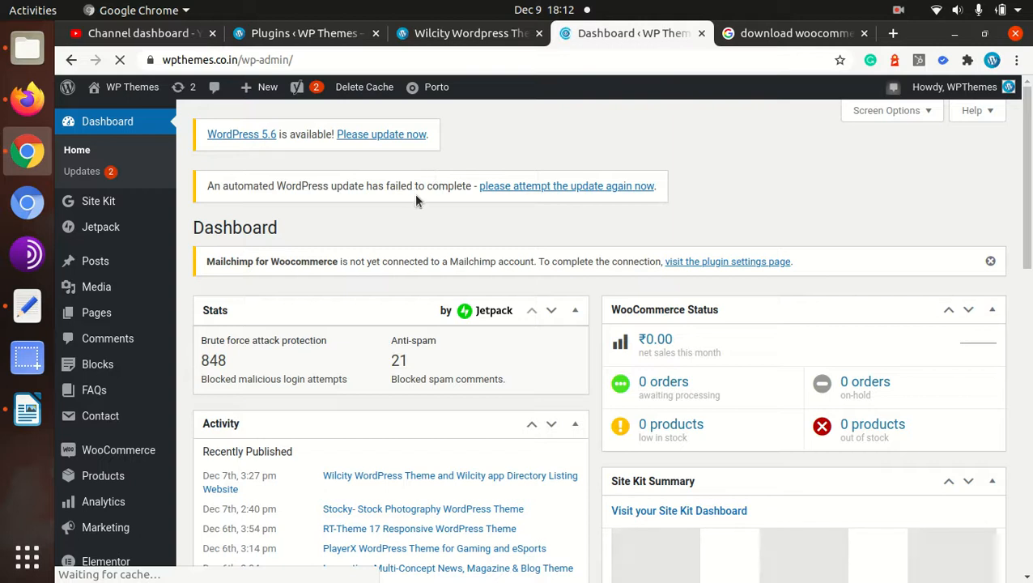
{"action": "left_click", "coordinate": [79, 150]}
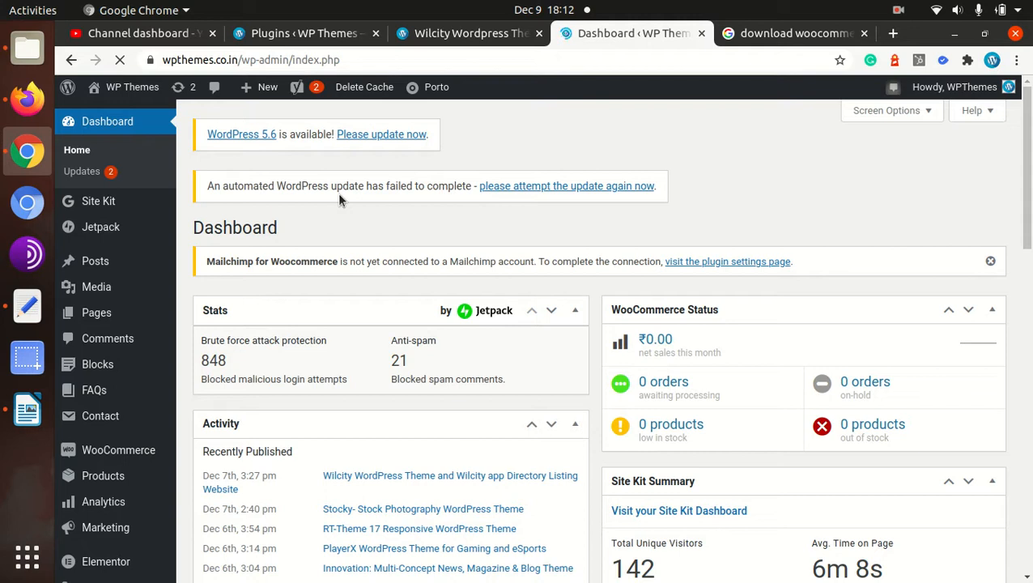
{"action": "left_click", "coordinate": [74, 177]}
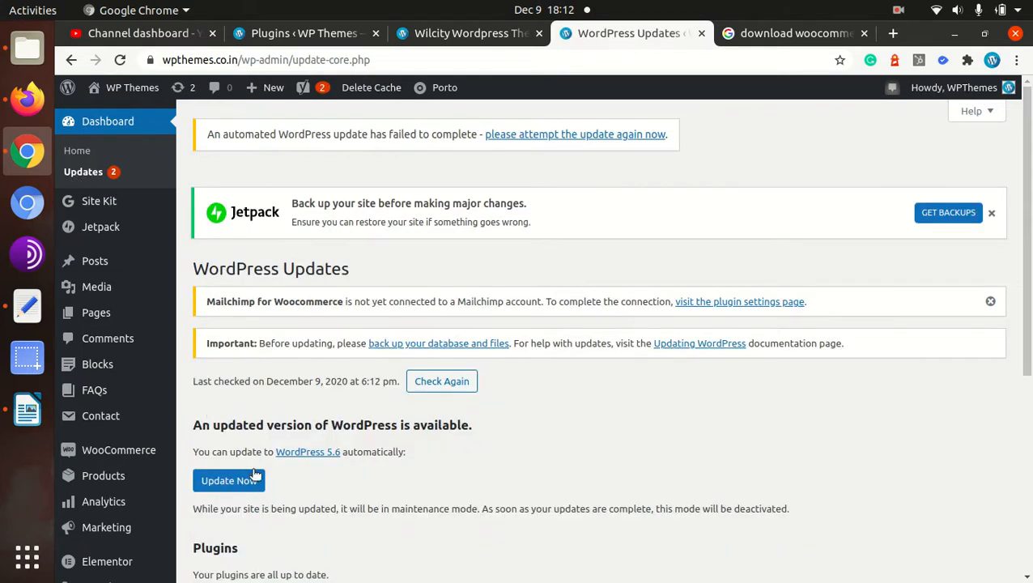
- Examine the available WordPress core, plugin and theme updates on the WordPress Updates page
{"action": "scroll", "coordinate": [243, 451], "scroll_direction": "down", "scroll_amount": 3}
{"action": "left_click_drag", "start_coordinate": [205, 312], "coordinate": [288, 309]}
{"action": "left_click", "coordinate": [524, 321]}
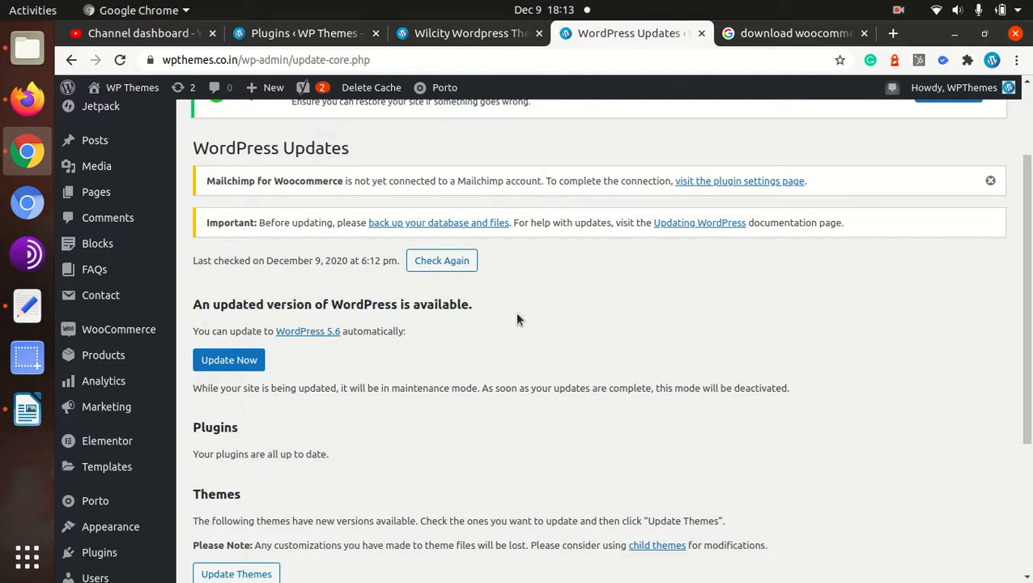
{"action": "left_click_drag", "start_coordinate": [499, 318], "coordinate": [400, 308]}
{"action": "left_click", "coordinate": [384, 369]}
{"action": "left_click", "coordinate": [740, 34]}
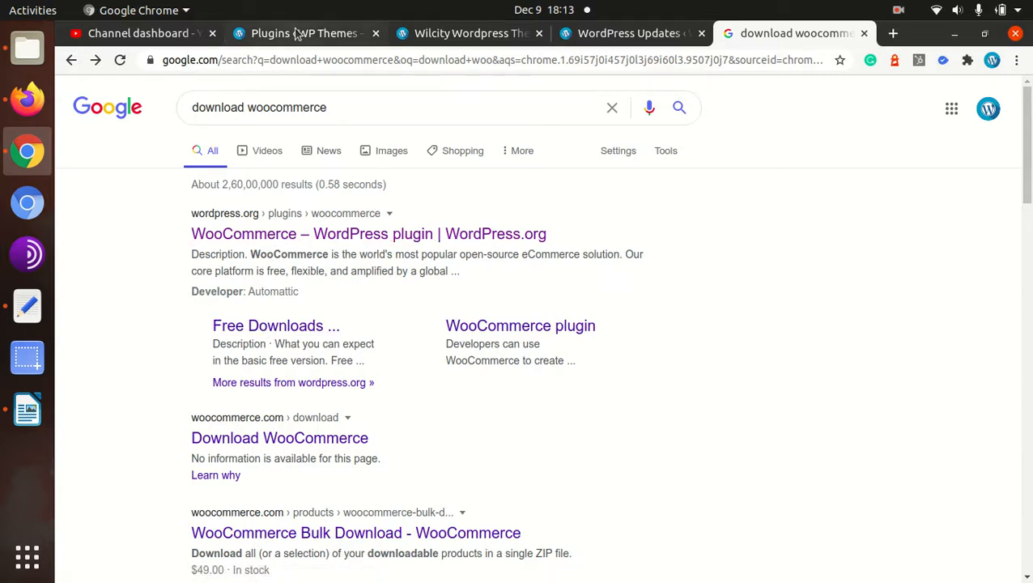
{"action": "left_click", "coordinate": [26, 100]}
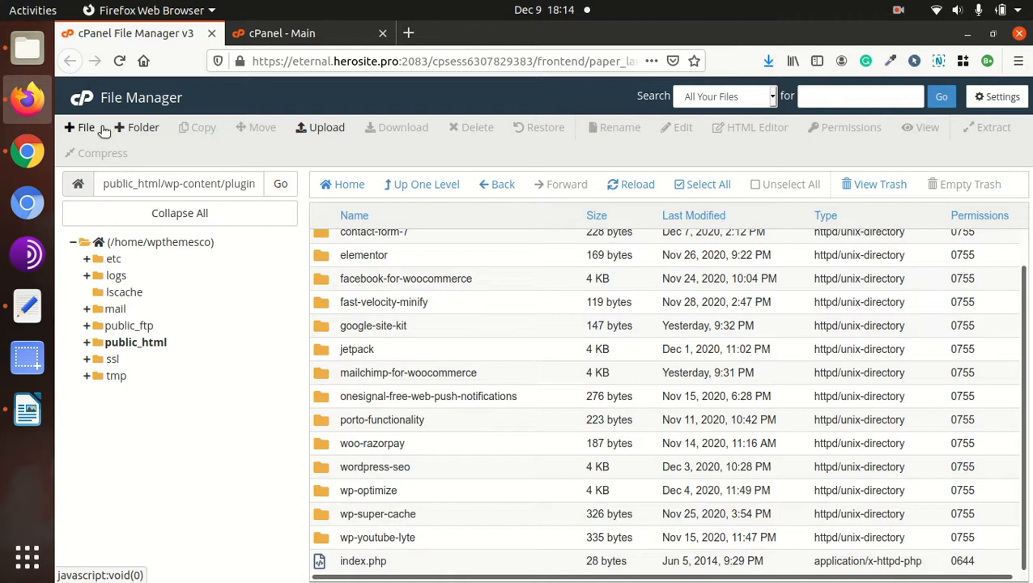
{"action": "left_click", "coordinate": [25, 160]}
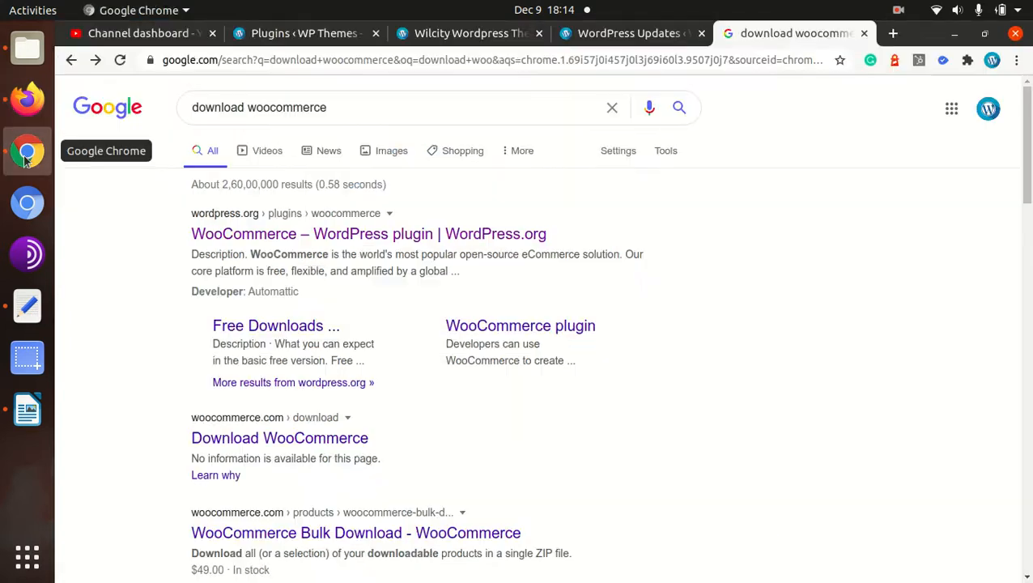
{"action": "left_click", "coordinate": [634, 37]}
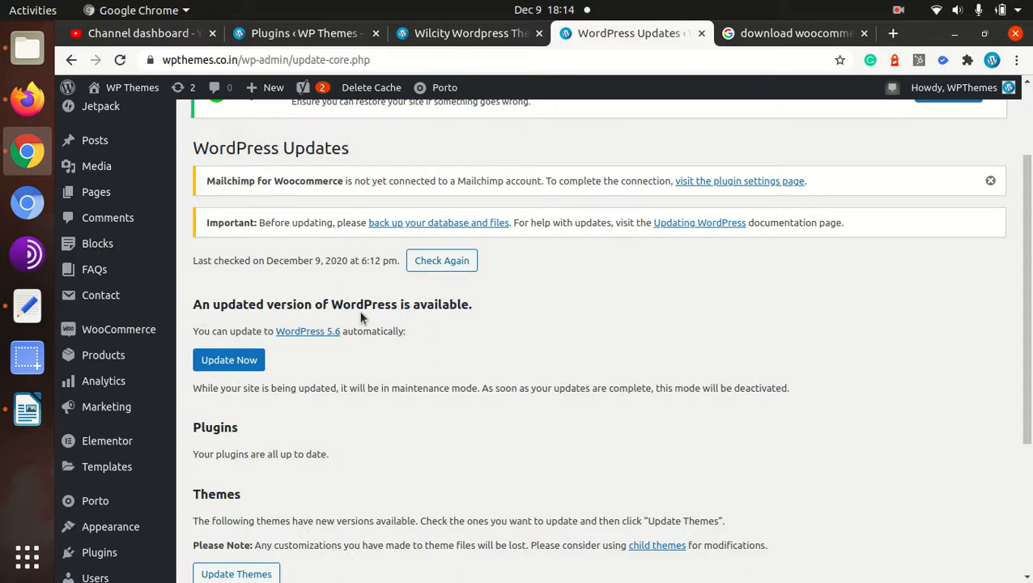
- Switch to cPanel in Firefox, open the Backup page to examine its options and check the browser's downloads
{"action": "left_click", "coordinate": [41, 112]}
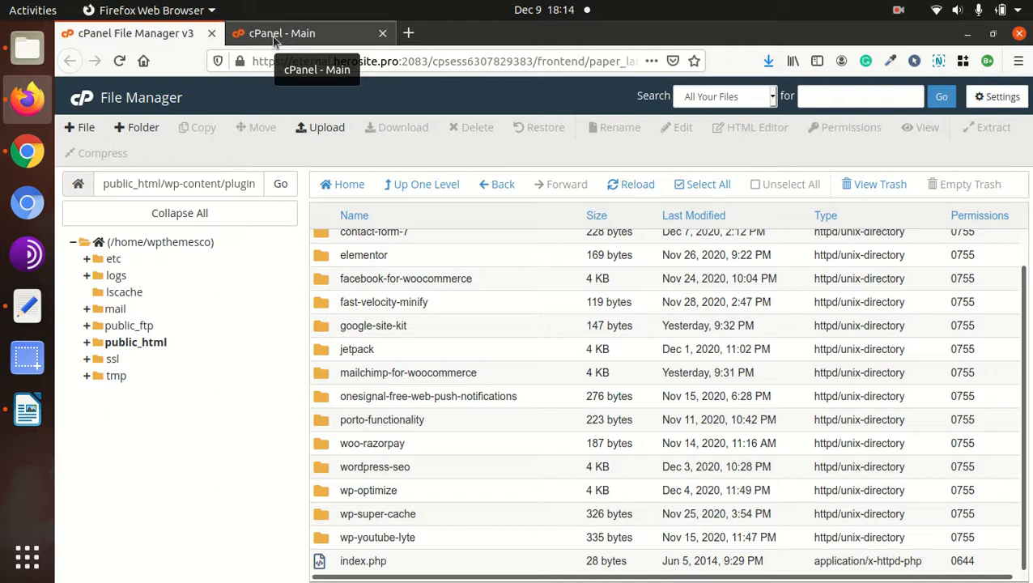
{"action": "left_click", "coordinate": [276, 37]}
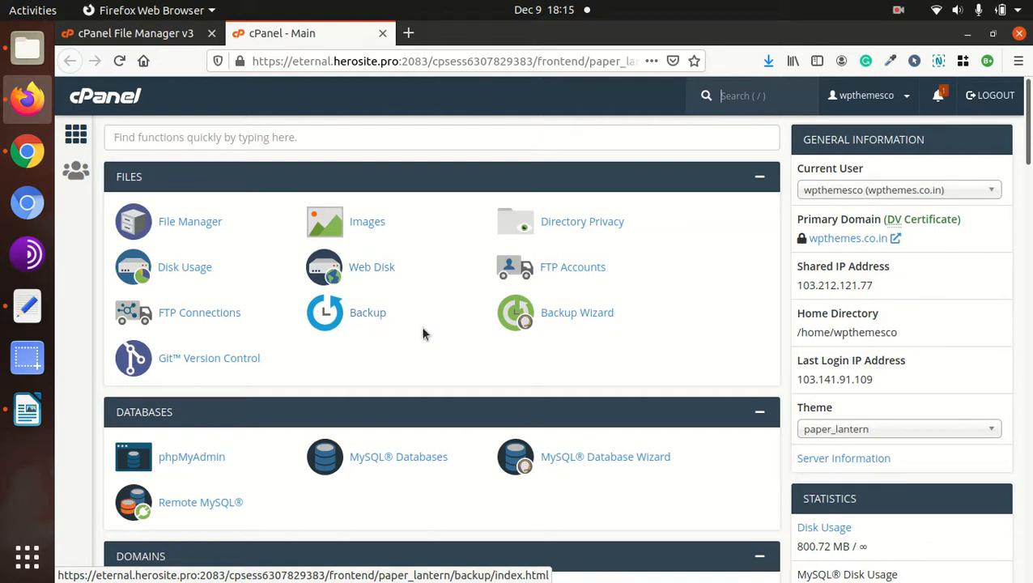
{"action": "left_click", "coordinate": [383, 309]}
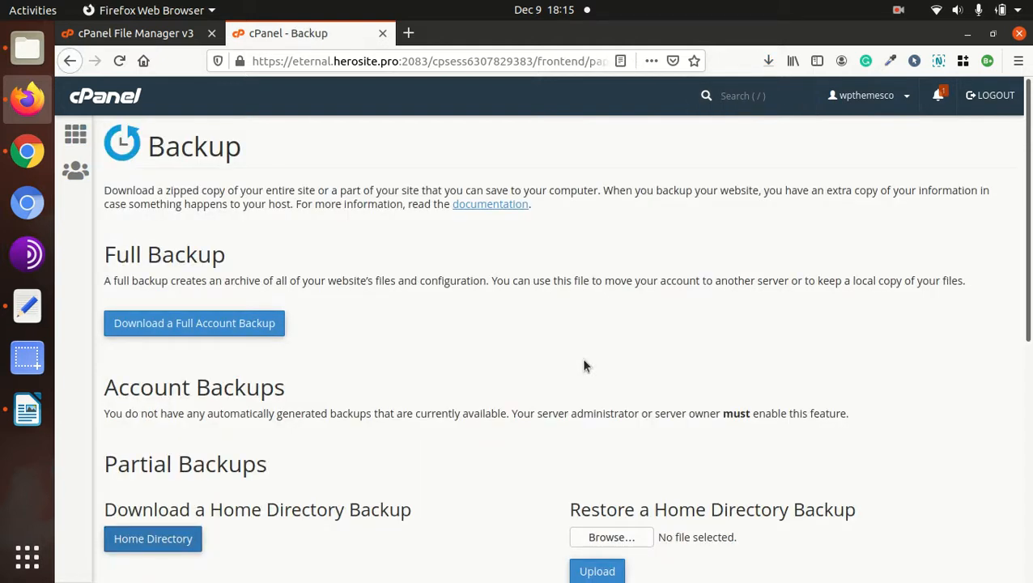
{"action": "left_click", "coordinate": [768, 62]}
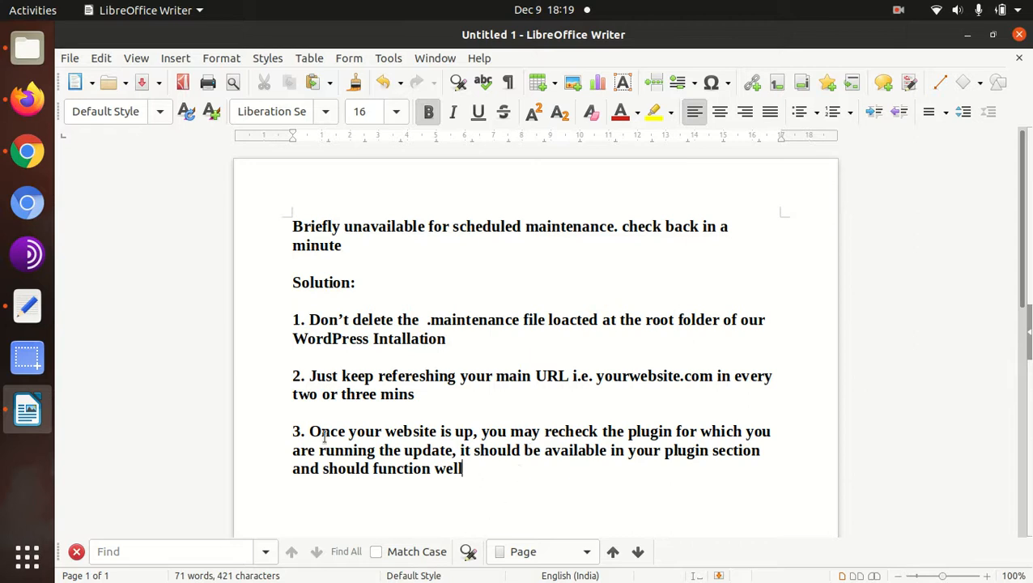
- Review point 3 of the solution, about rechecking the updated plugin, in the LibreOffice Writer notes
{"action": "left_click_drag", "start_coordinate": [309, 431], "coordinate": [515, 483]}
{"action": "left_click", "coordinate": [515, 483]}
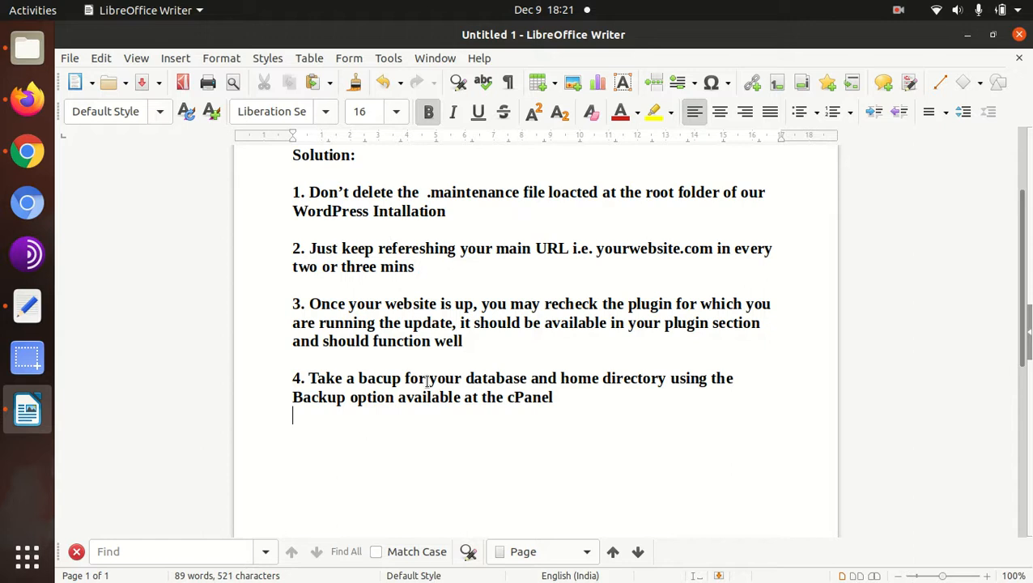
- Review point 4 of the solution, about backing up the database and home directory, and check Firefox's downloads for the backup archive
{"action": "left_click_drag", "start_coordinate": [466, 379], "coordinate": [657, 377]}
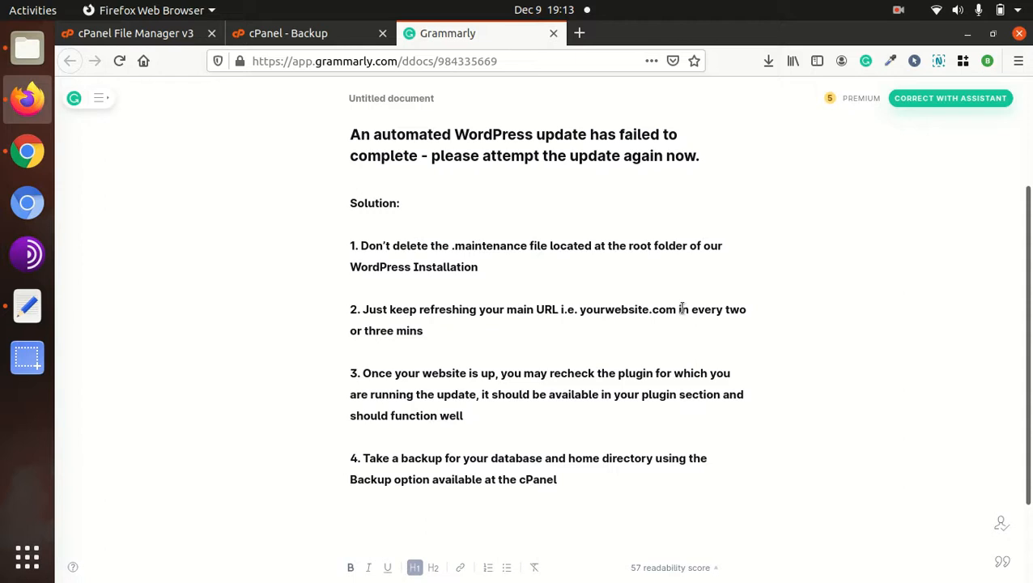
{"action": "left_click", "coordinate": [769, 60]}
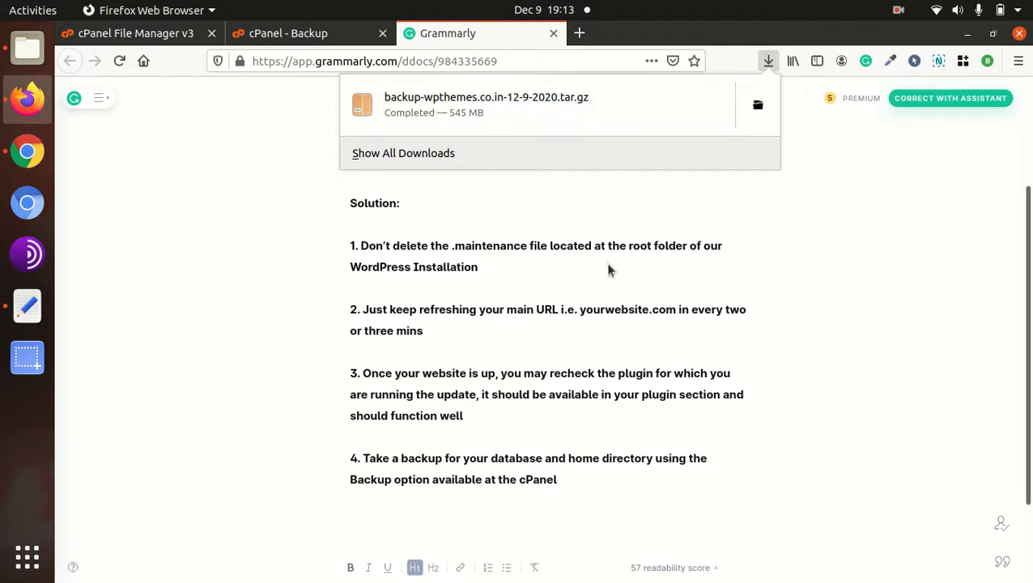
{"action": "left_click", "coordinate": [261, 201]}
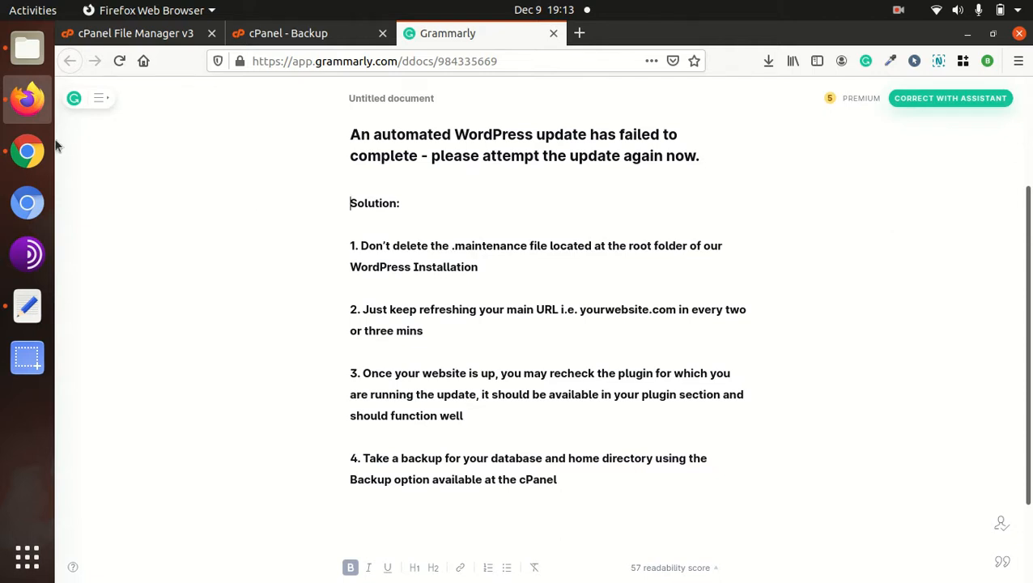
- Switch to Chrome, review the failed-update notice on the WordPress Updates page, and update WordPress to version 5.6
{"action": "left_click", "coordinate": [29, 151]}
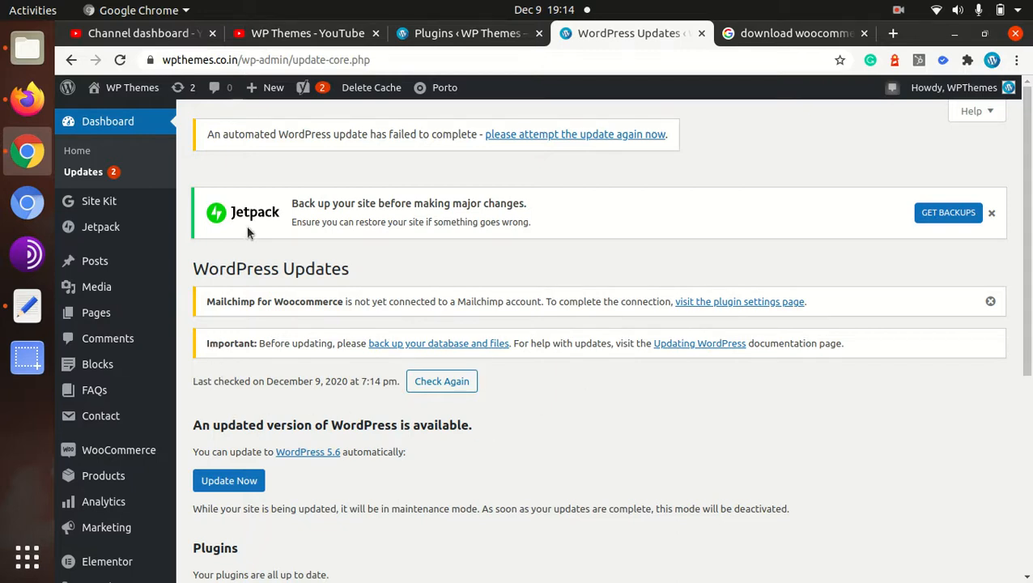
{"action": "left_click_drag", "start_coordinate": [205, 136], "coordinate": [478, 135]}
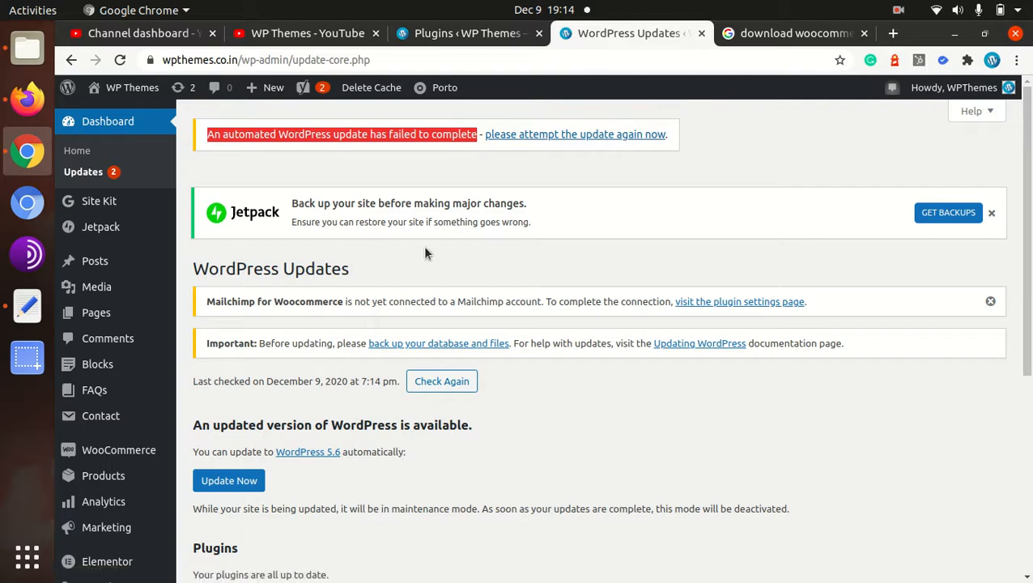
{"action": "scroll", "coordinate": [358, 387], "scroll_direction": "down", "scroll_amount": 2}
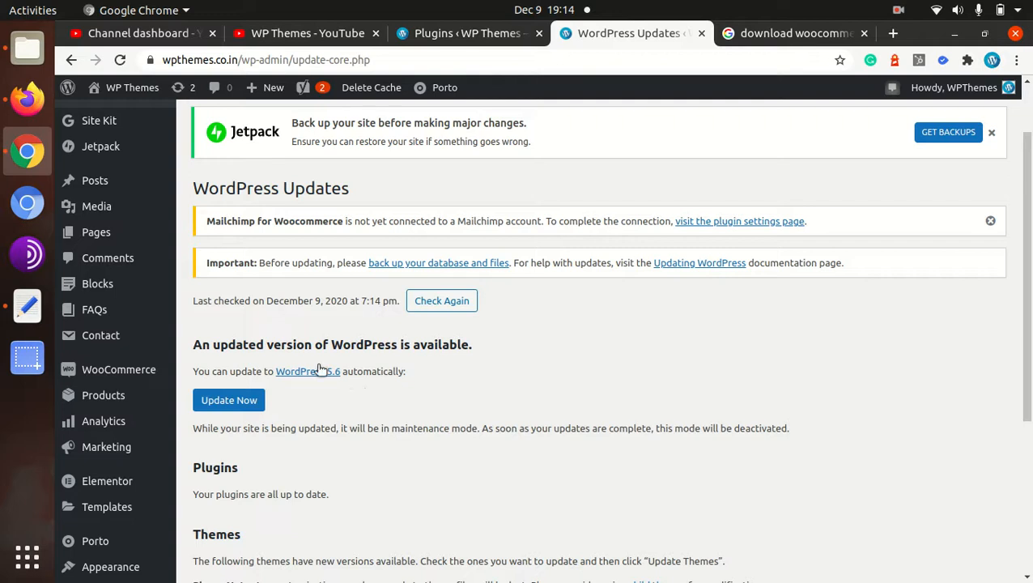
{"action": "left_click", "coordinate": [230, 401]}
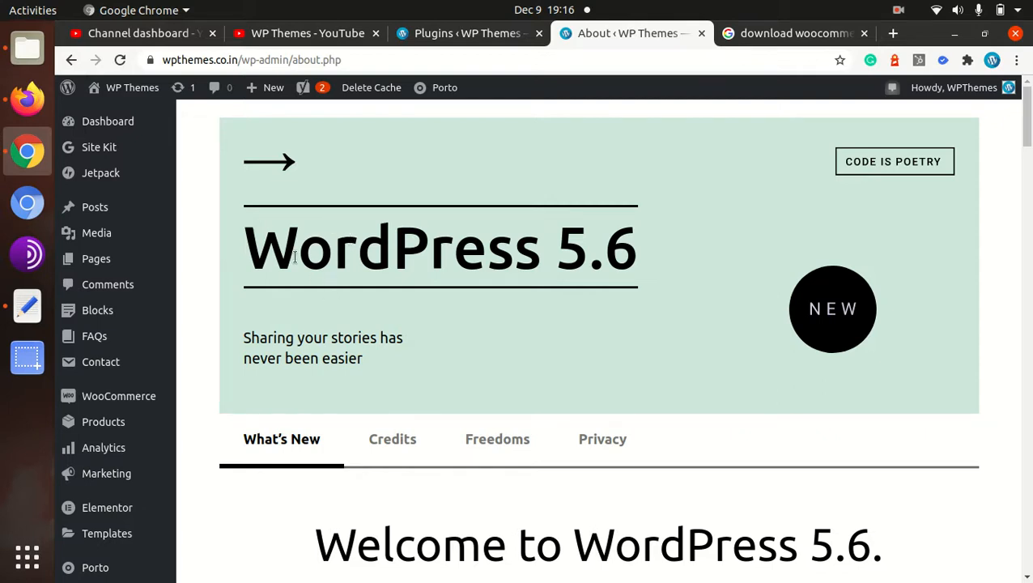
- Examine the WordPress 5.6 About page, including its version heading and What's New introduction
{"action": "left_click_drag", "start_coordinate": [247, 254], "coordinate": [591, 311]}
{"action": "left_click", "coordinate": [570, 311]}
{"action": "left_click_drag", "start_coordinate": [654, 252], "coordinate": [260, 237]}
{"action": "scroll", "coordinate": [396, 354], "scroll_direction": "down", "scroll_amount": 2}
{"action": "scroll", "coordinate": [397, 346], "scroll_direction": "down", "scroll_amount": 5}
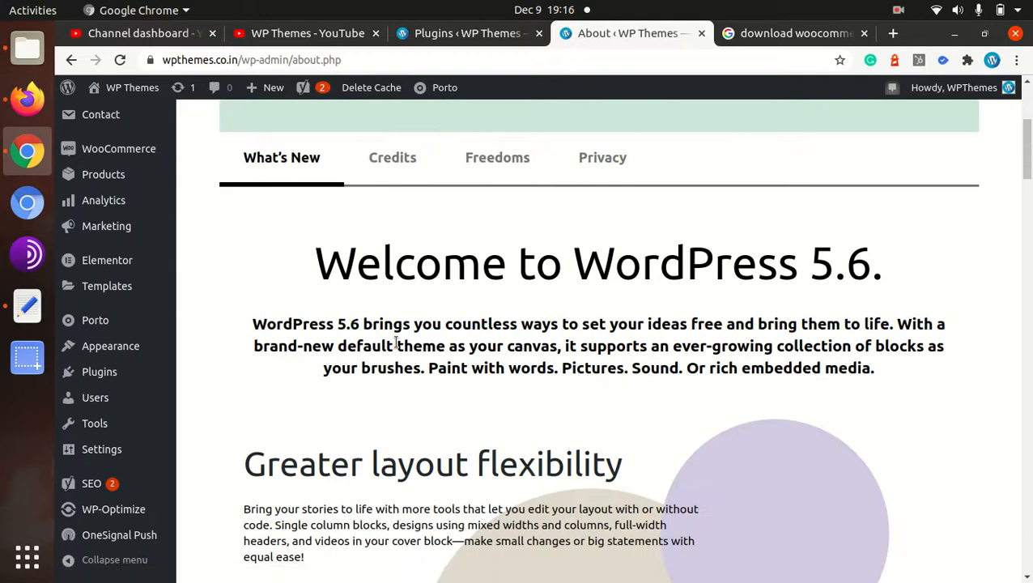
{"action": "scroll", "coordinate": [396, 343], "scroll_direction": "up", "scroll_amount": 6}
{"action": "scroll", "coordinate": [426, 344], "scroll_direction": "up", "scroll_amount": 1}
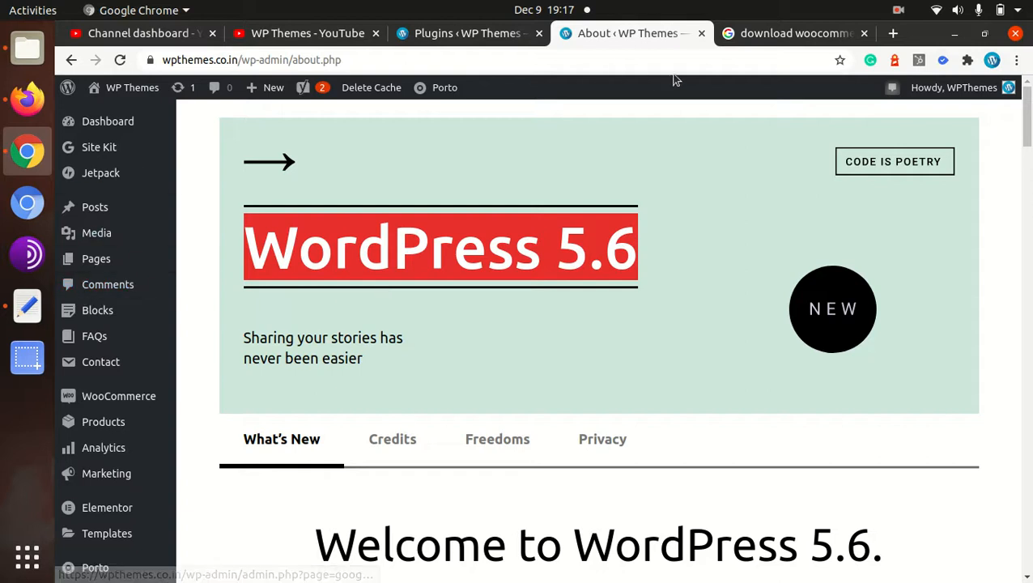
- Switch to the Grammarly notes in Firefox and add a "Takeaways:" heading below point 4, followed by blank lines
{"action": "left_click", "coordinate": [27, 99]}
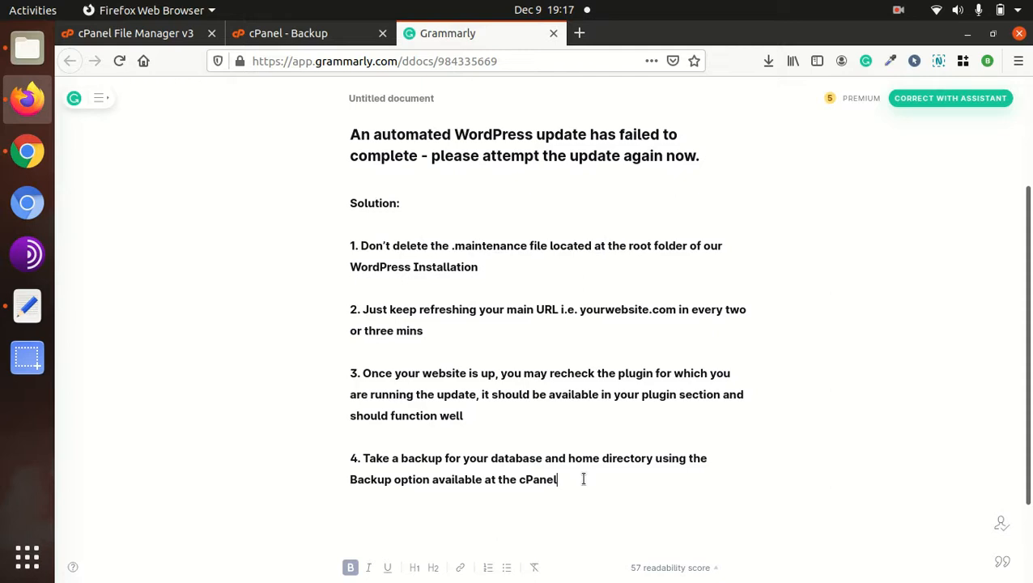
{"action": "key", "text": "Return"}
{"action": "key", "text": "Return"}
{"action": "scroll", "coordinate": [583, 479], "scroll_direction": "down", "scroll_amount": 3}
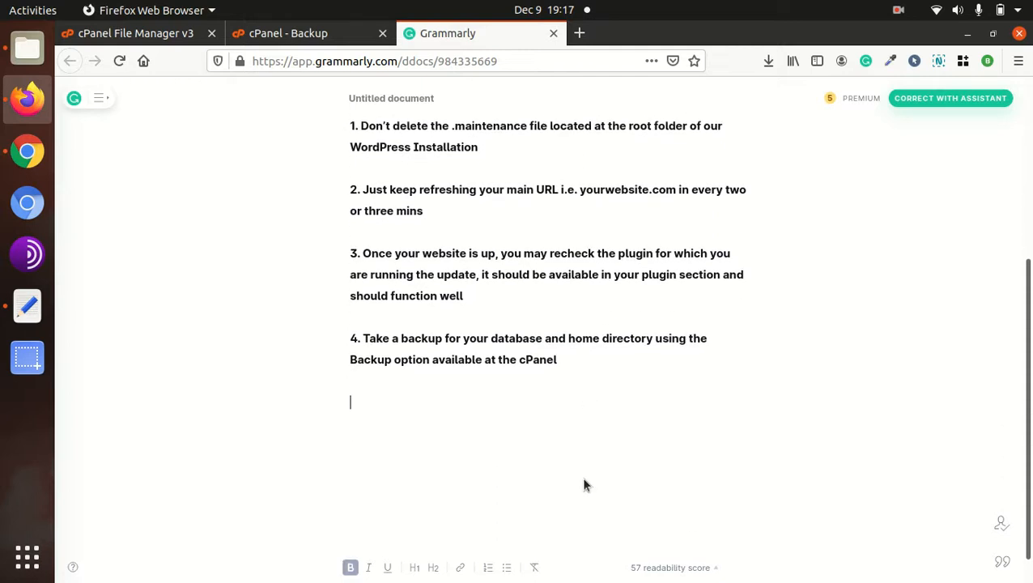
{"action": "type", "text": "Takeaways:"}
{"action": "key", "text": "Return"}
{"action": "key", "text": "Return"}
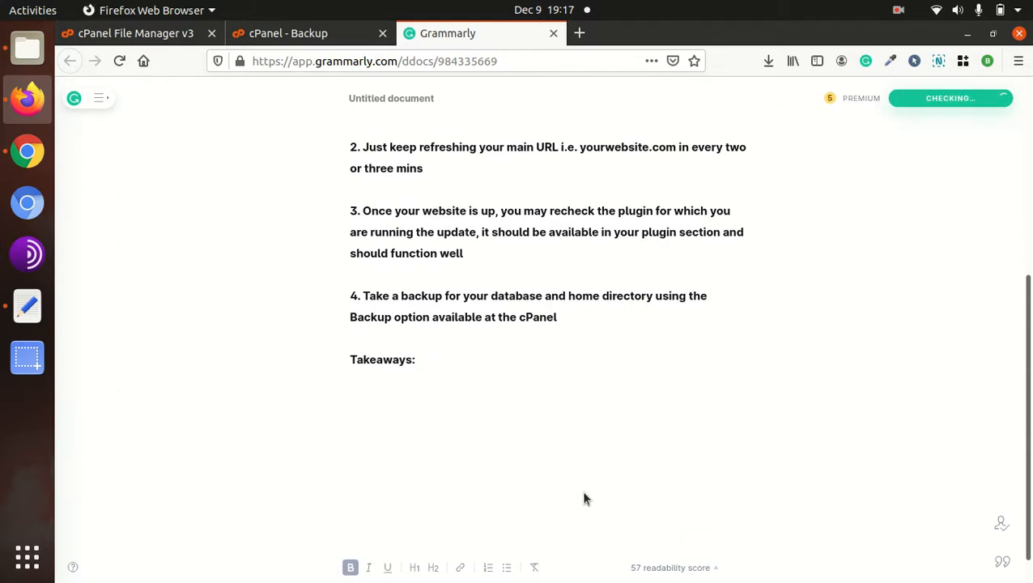
- Return to the WordPress 5.6 About page in Chrome
{"action": "left_click", "coordinate": [29, 151]}
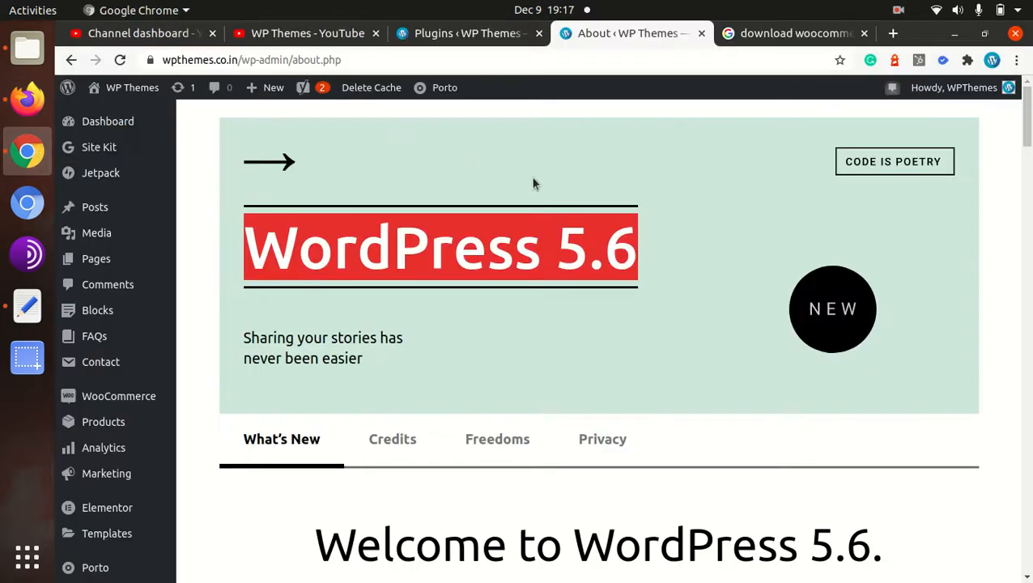